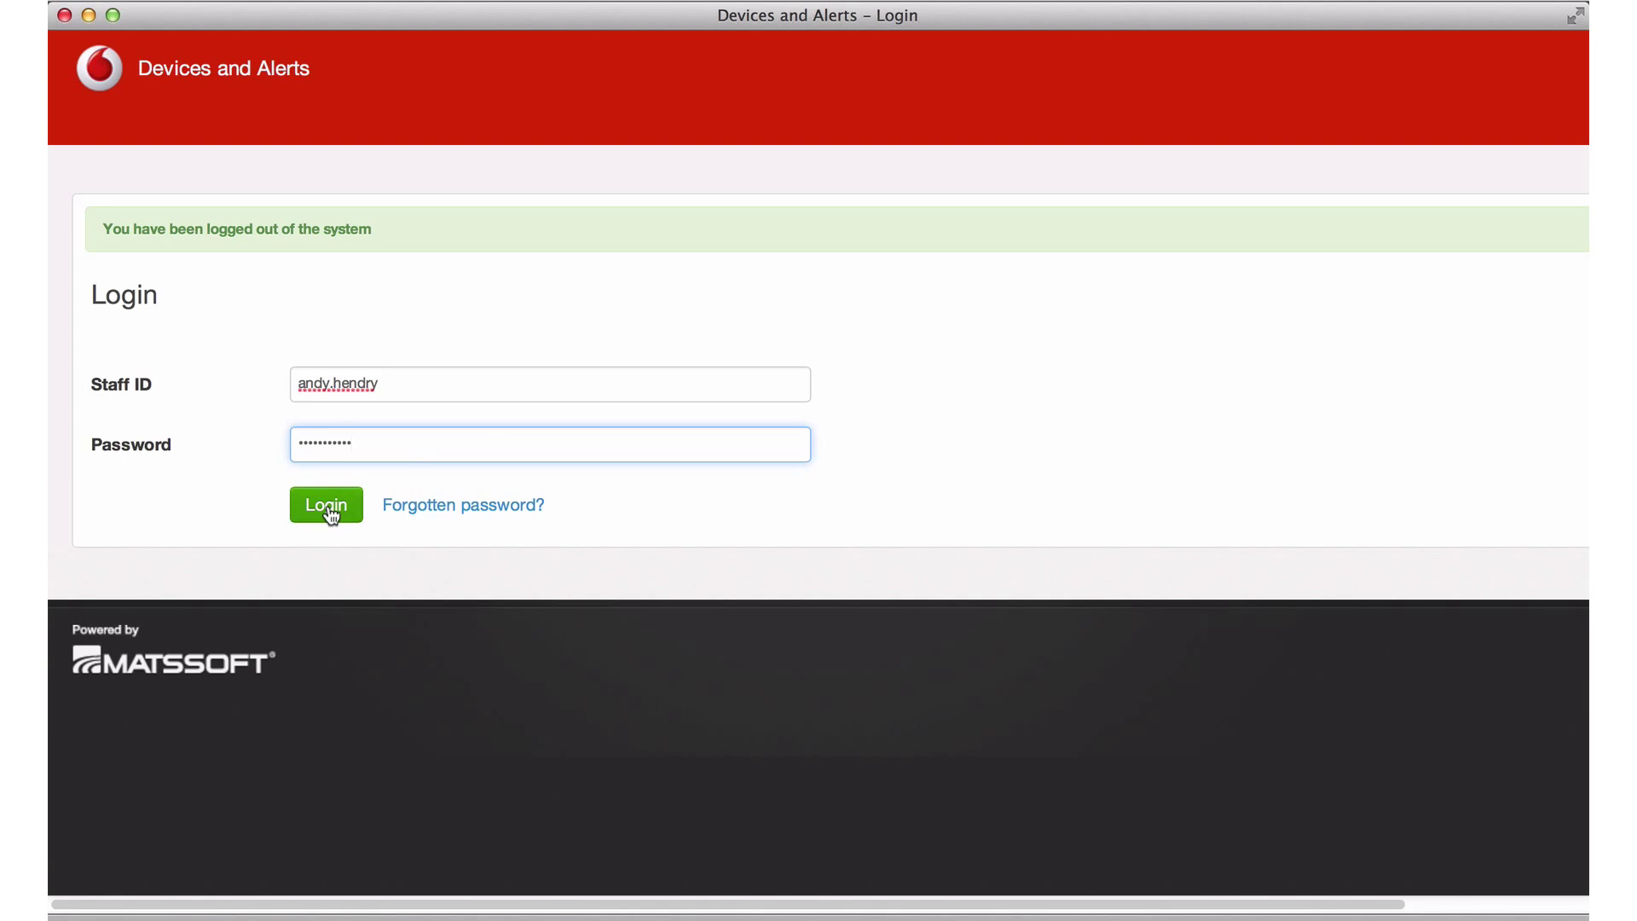
Log in with the entered credentials and zoom the devices overview map in on the London area
left_click(330, 512)
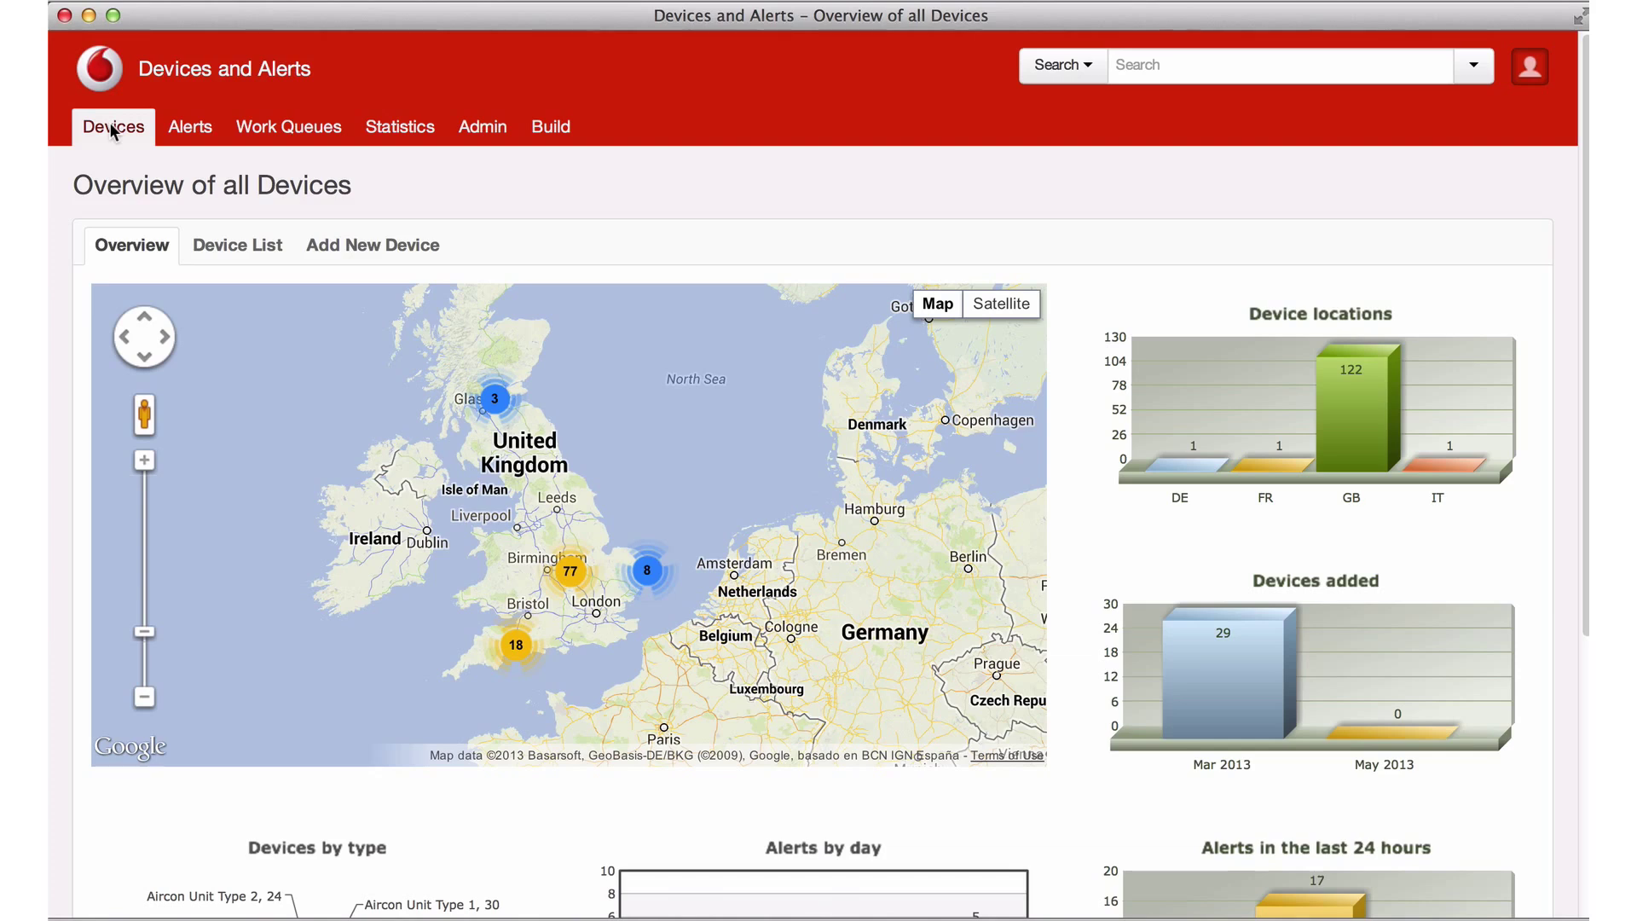
left_click(570, 576)
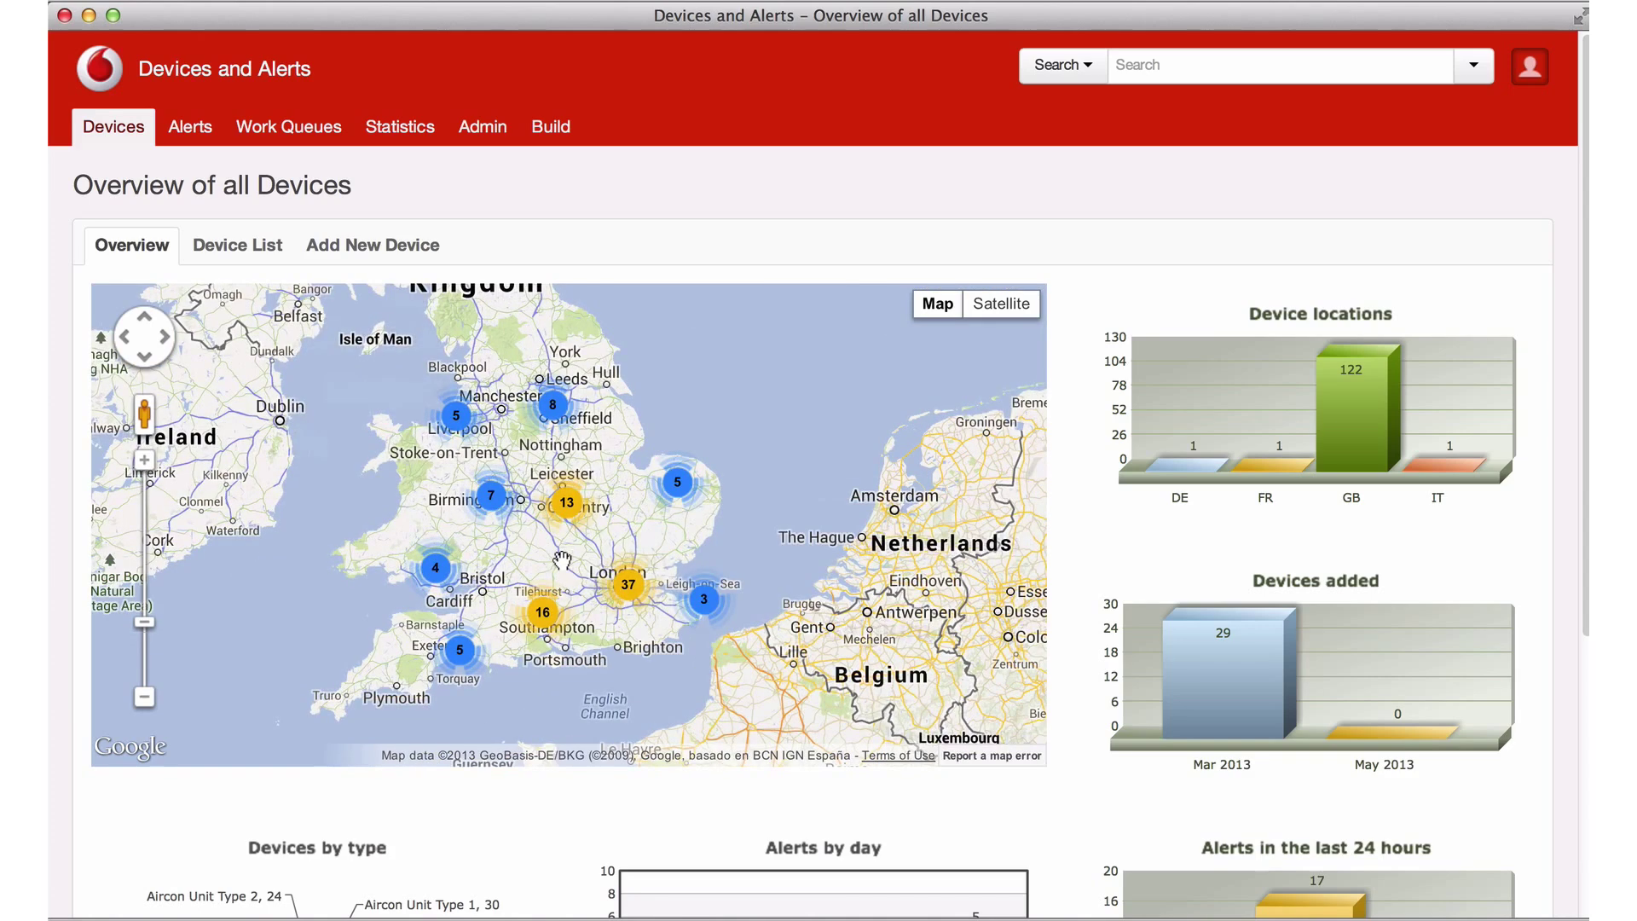
left_click(638, 595)
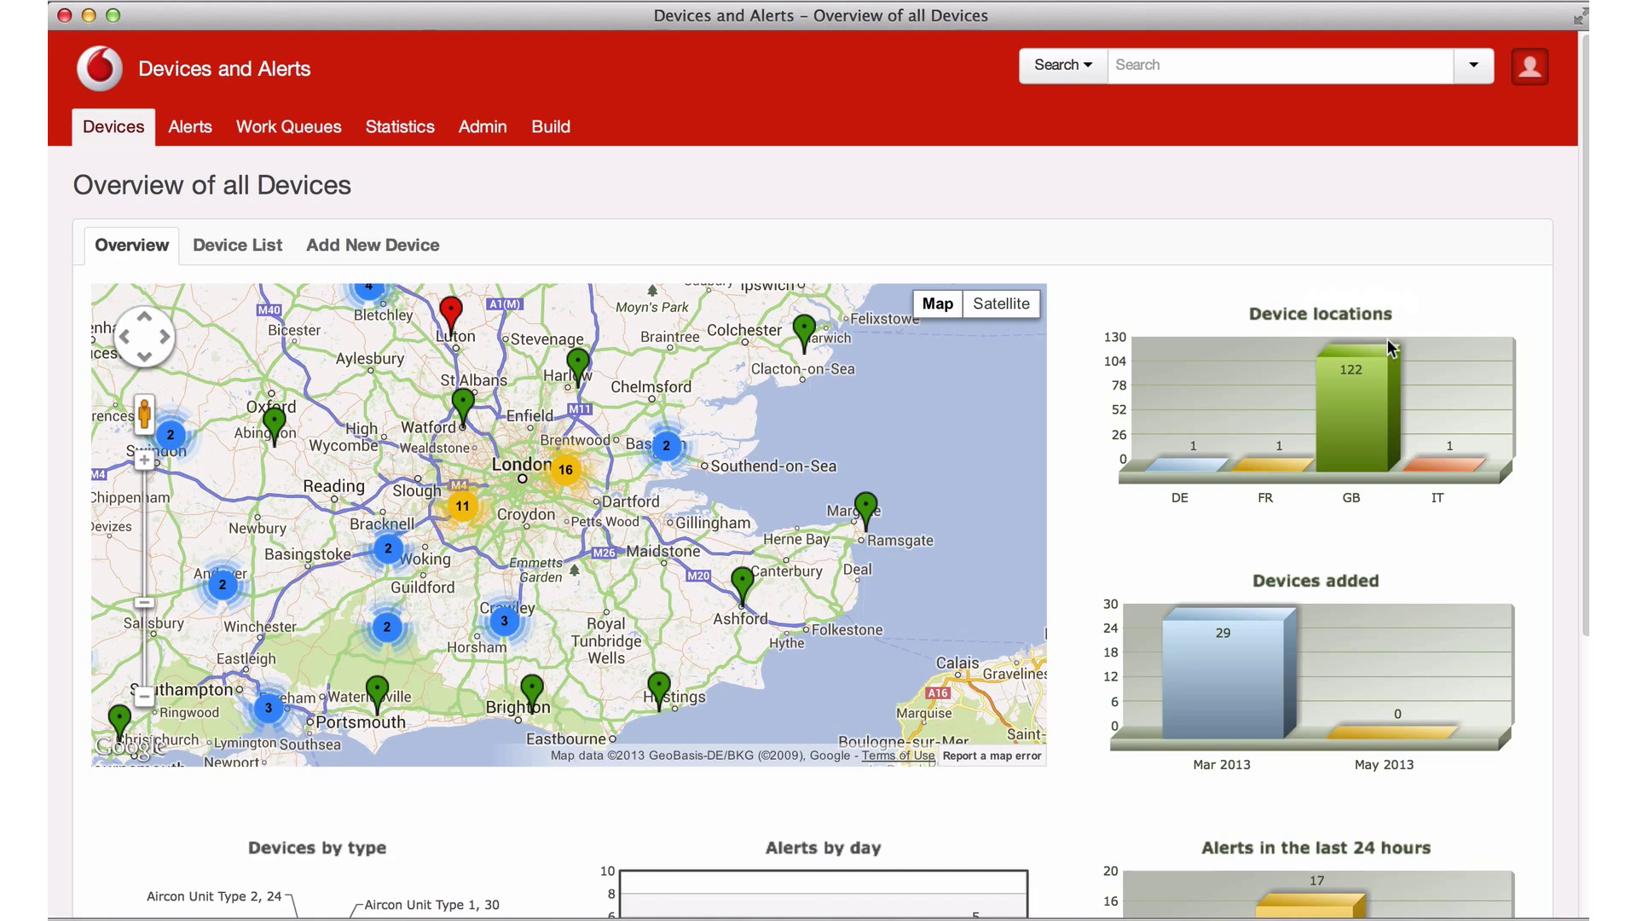
scroll(1388, 344, "down", 5)
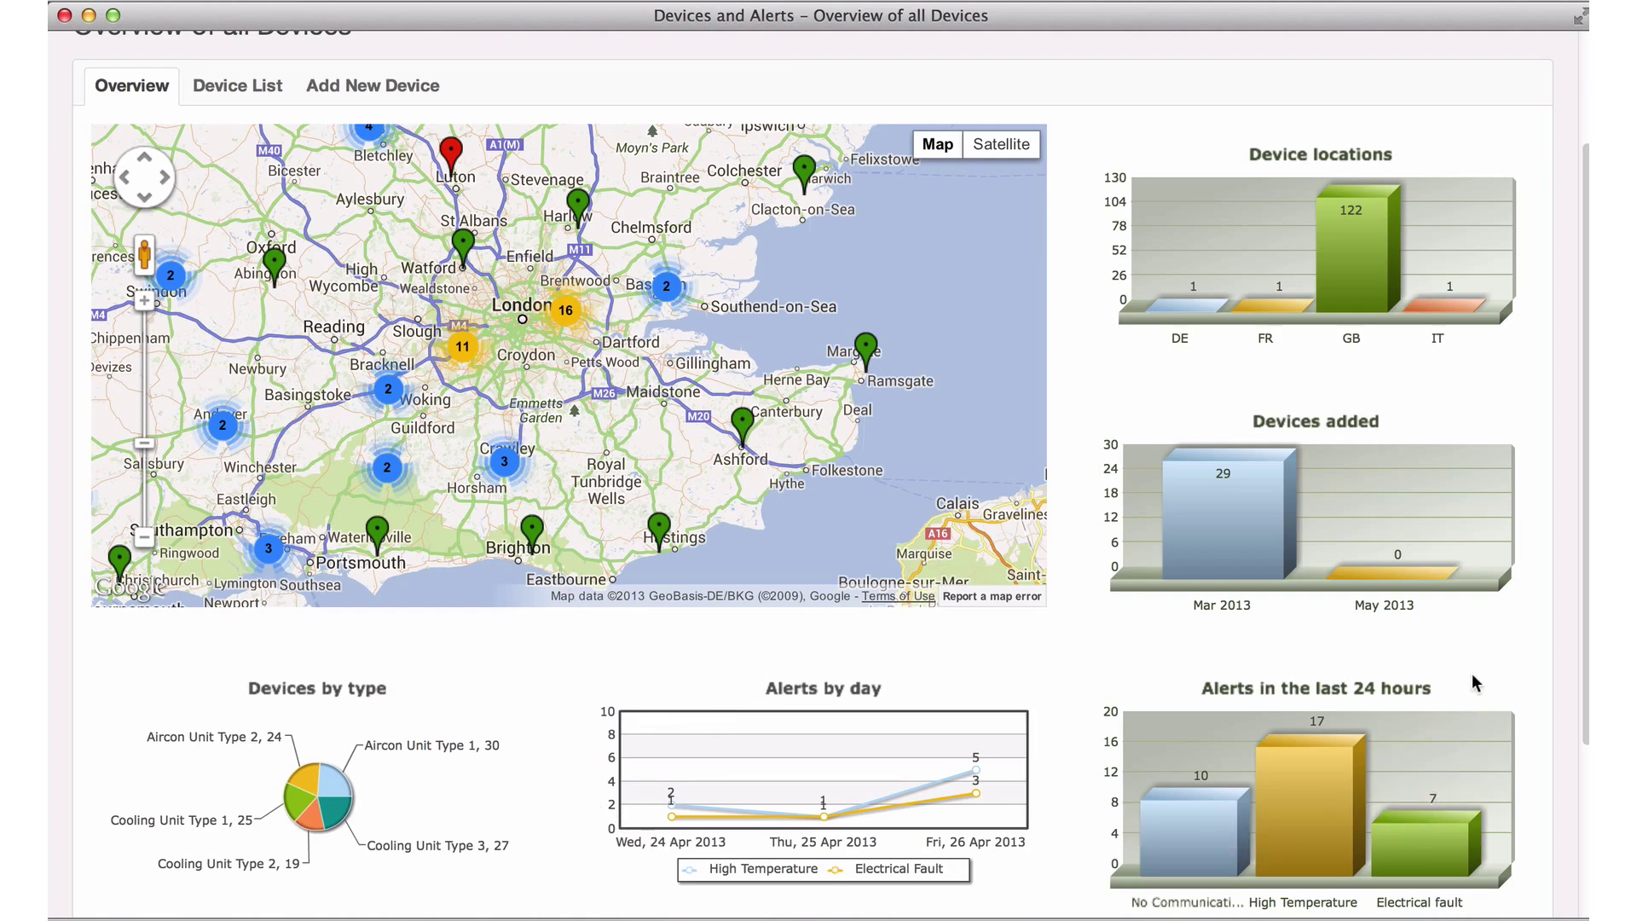
scroll(1475, 683, "up", 3)
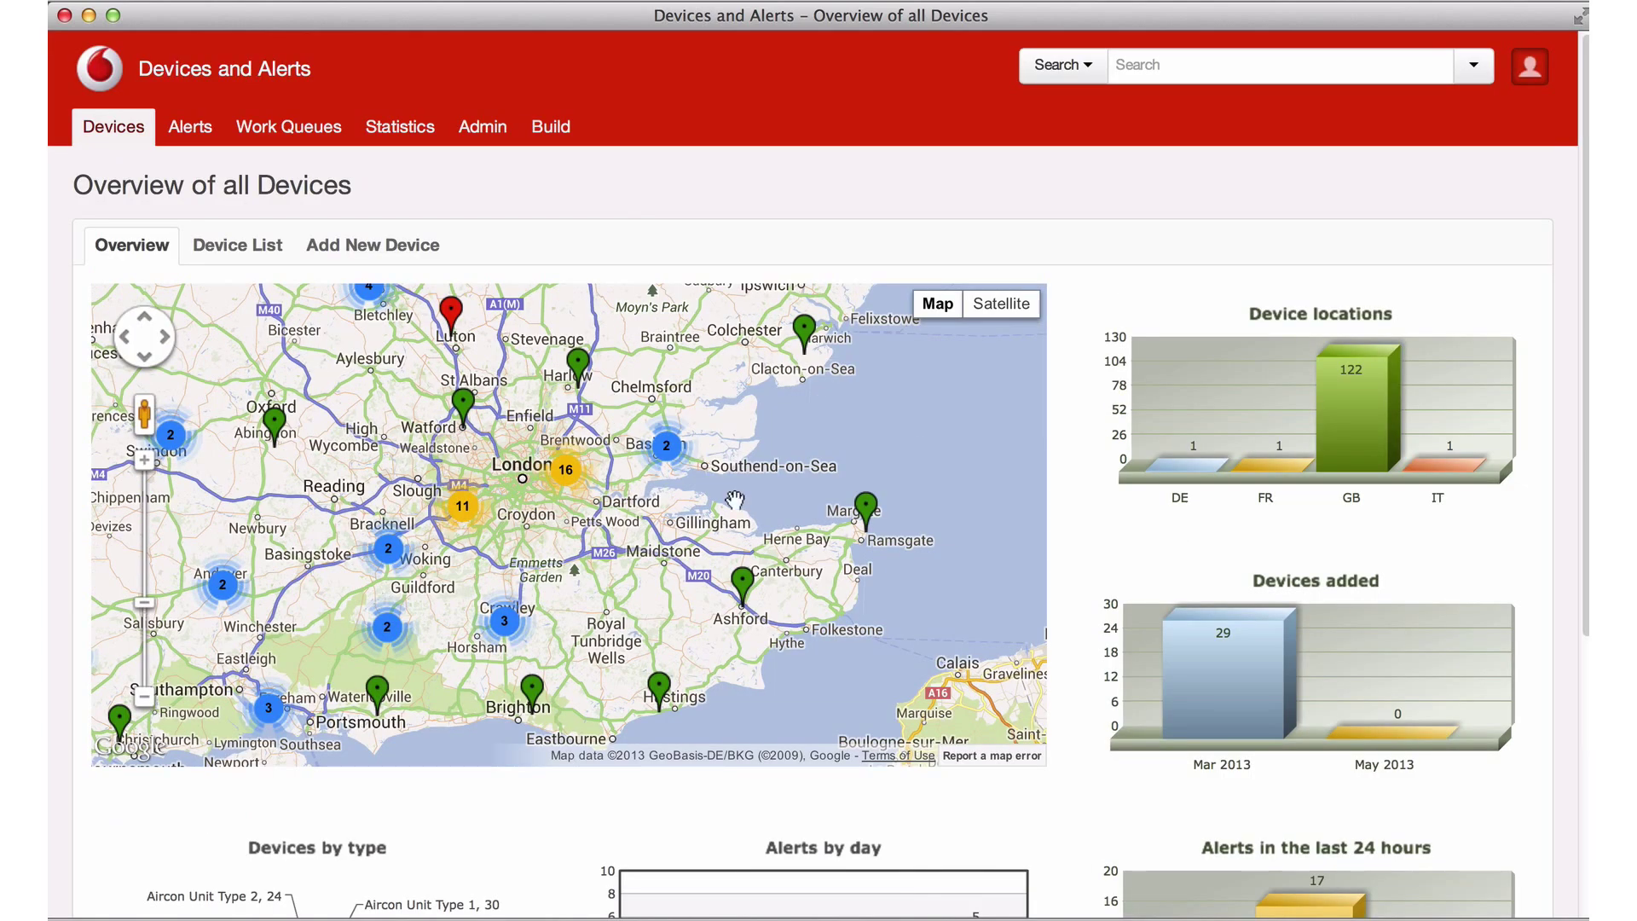
Review the device list with its Model filter options and the form for adding a new device
left_click(259, 247)
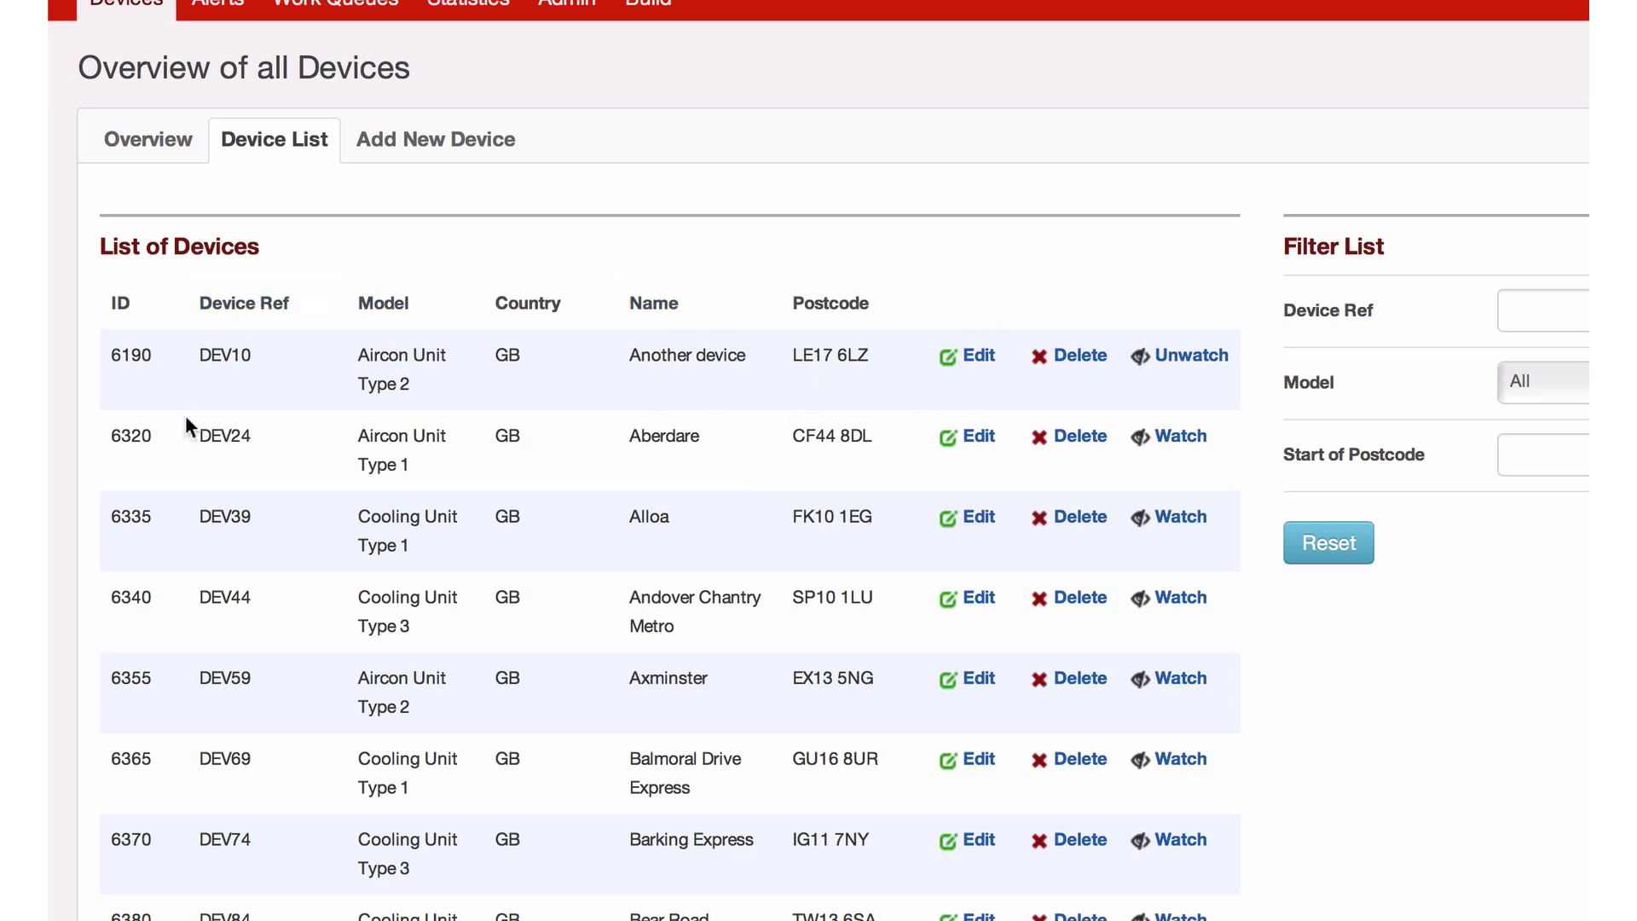
scroll(834, 520, "right", 5)
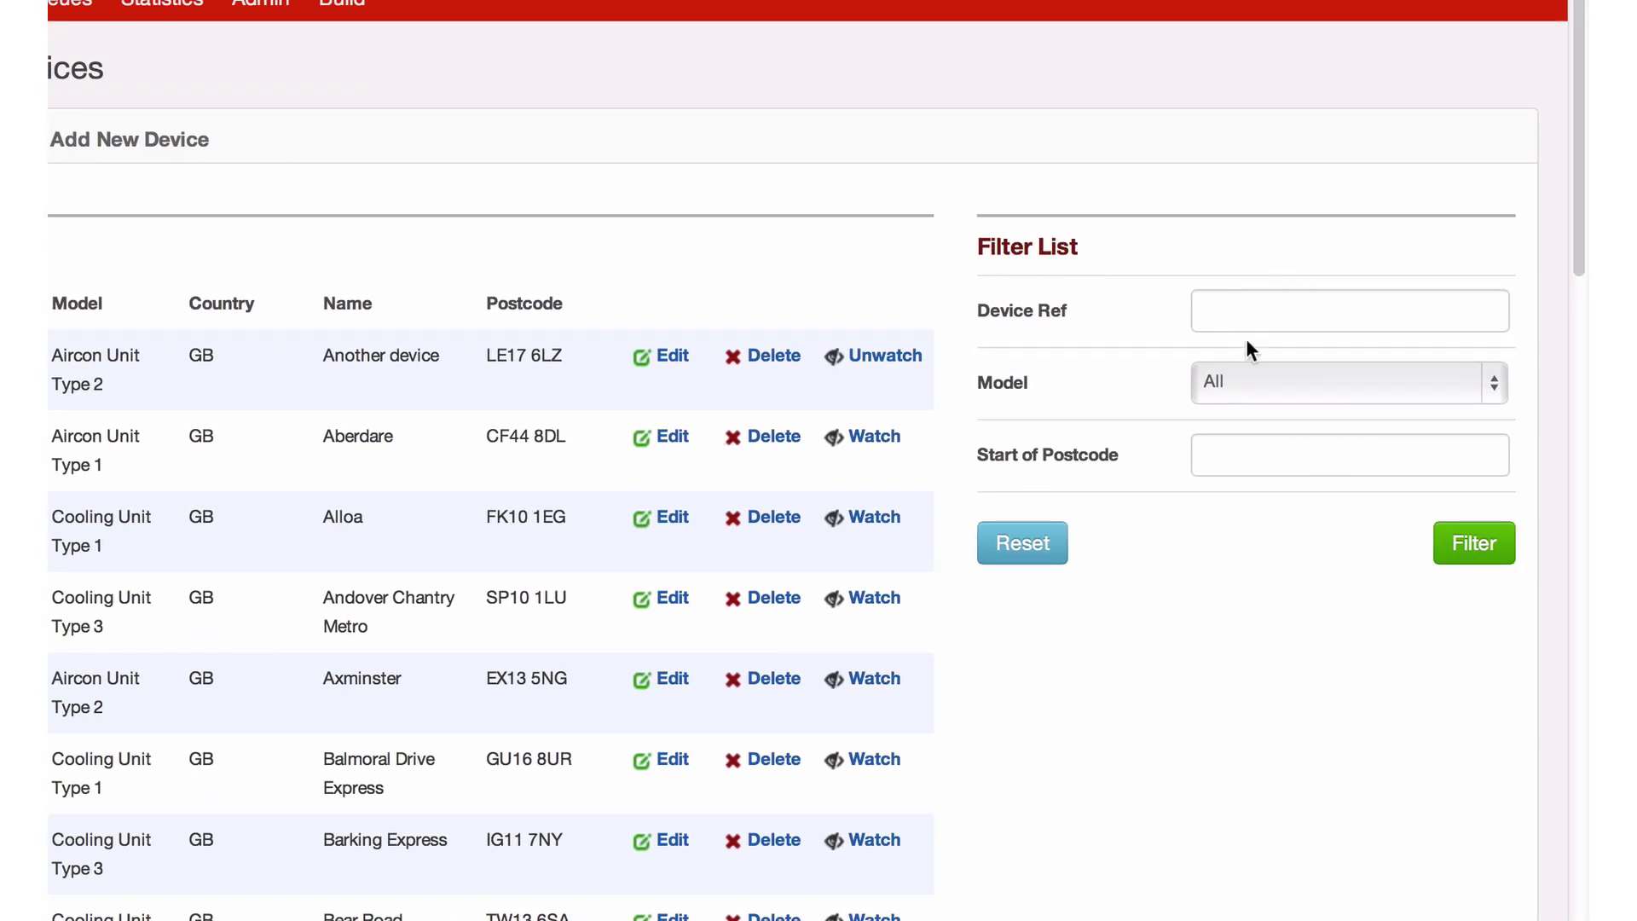
left_click(1309, 383)
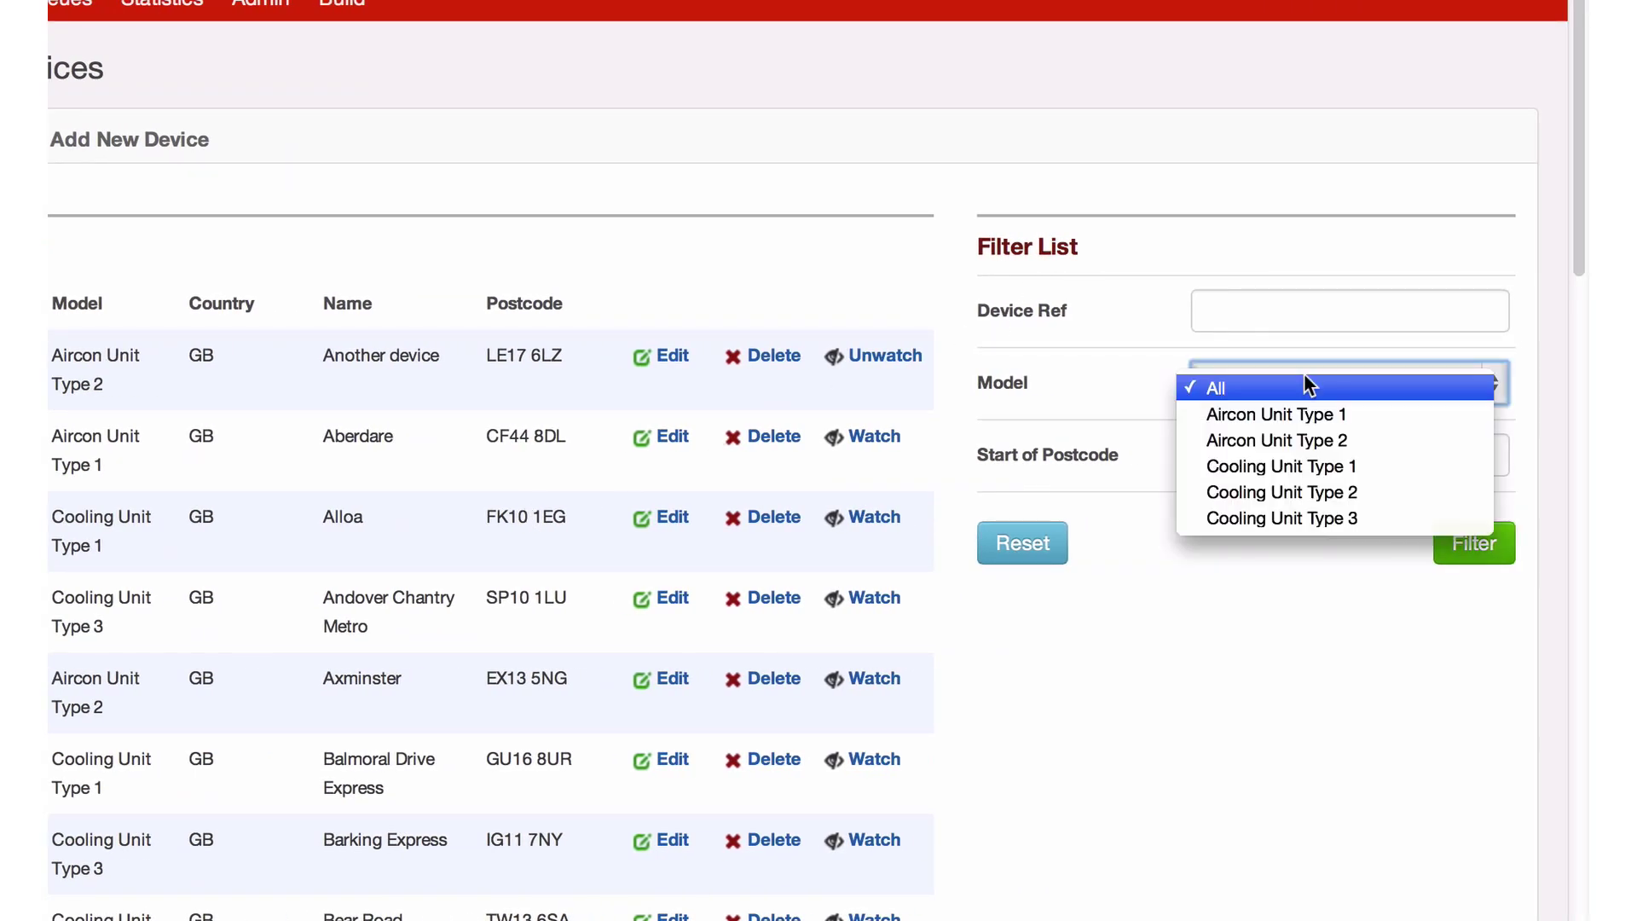
left_click(1173, 448)
left_click(1290, 451)
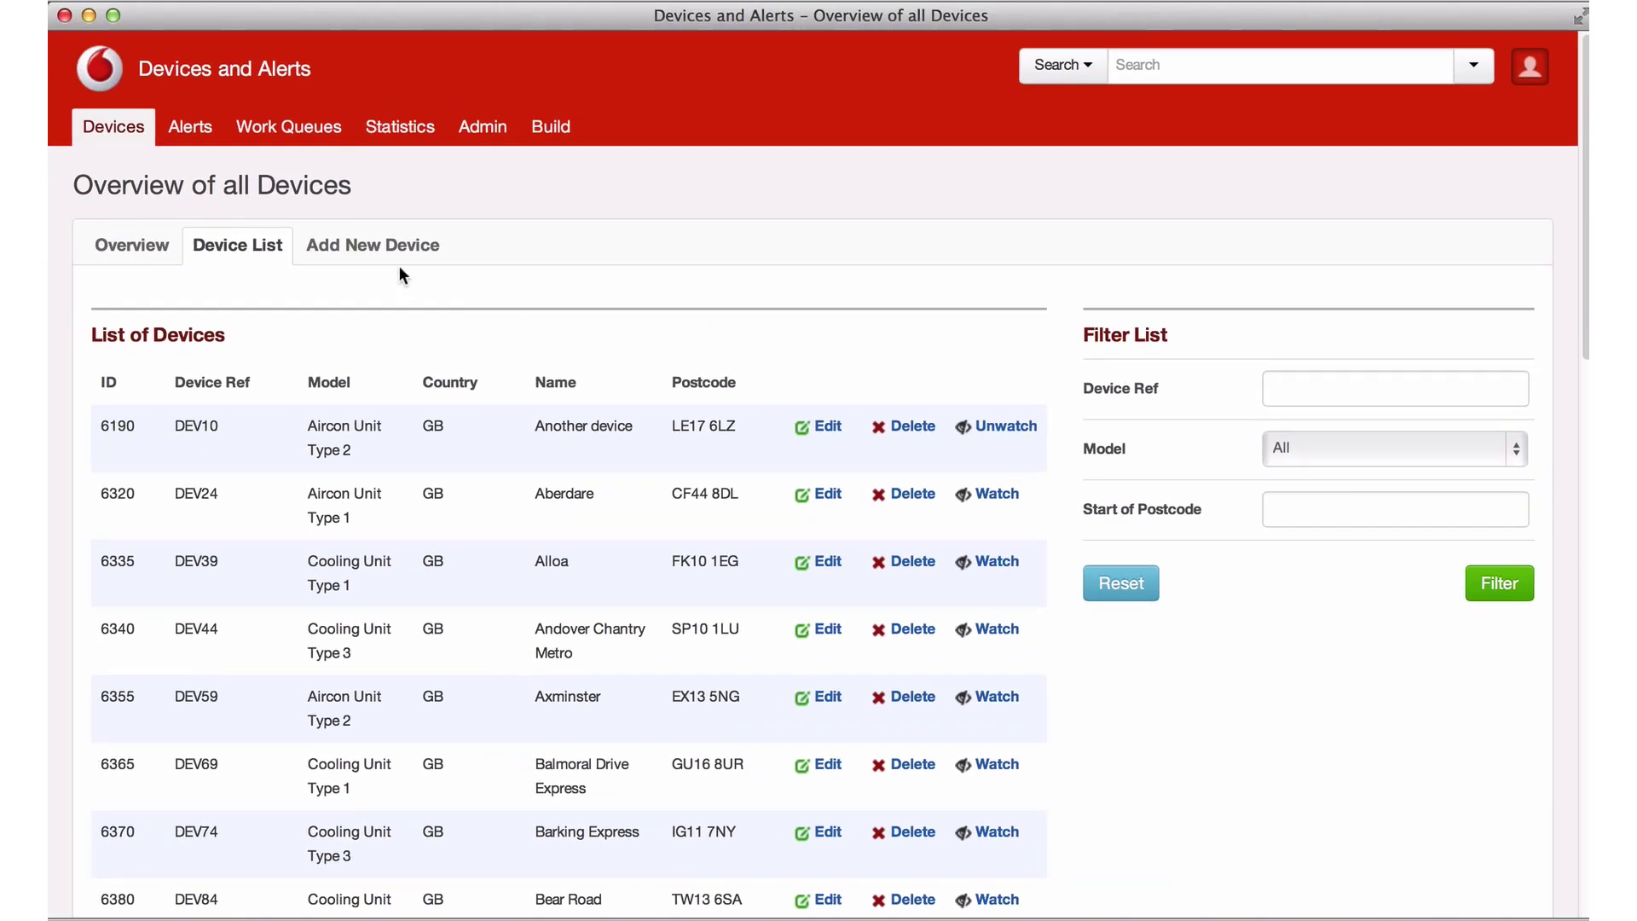
left_click(358, 249)
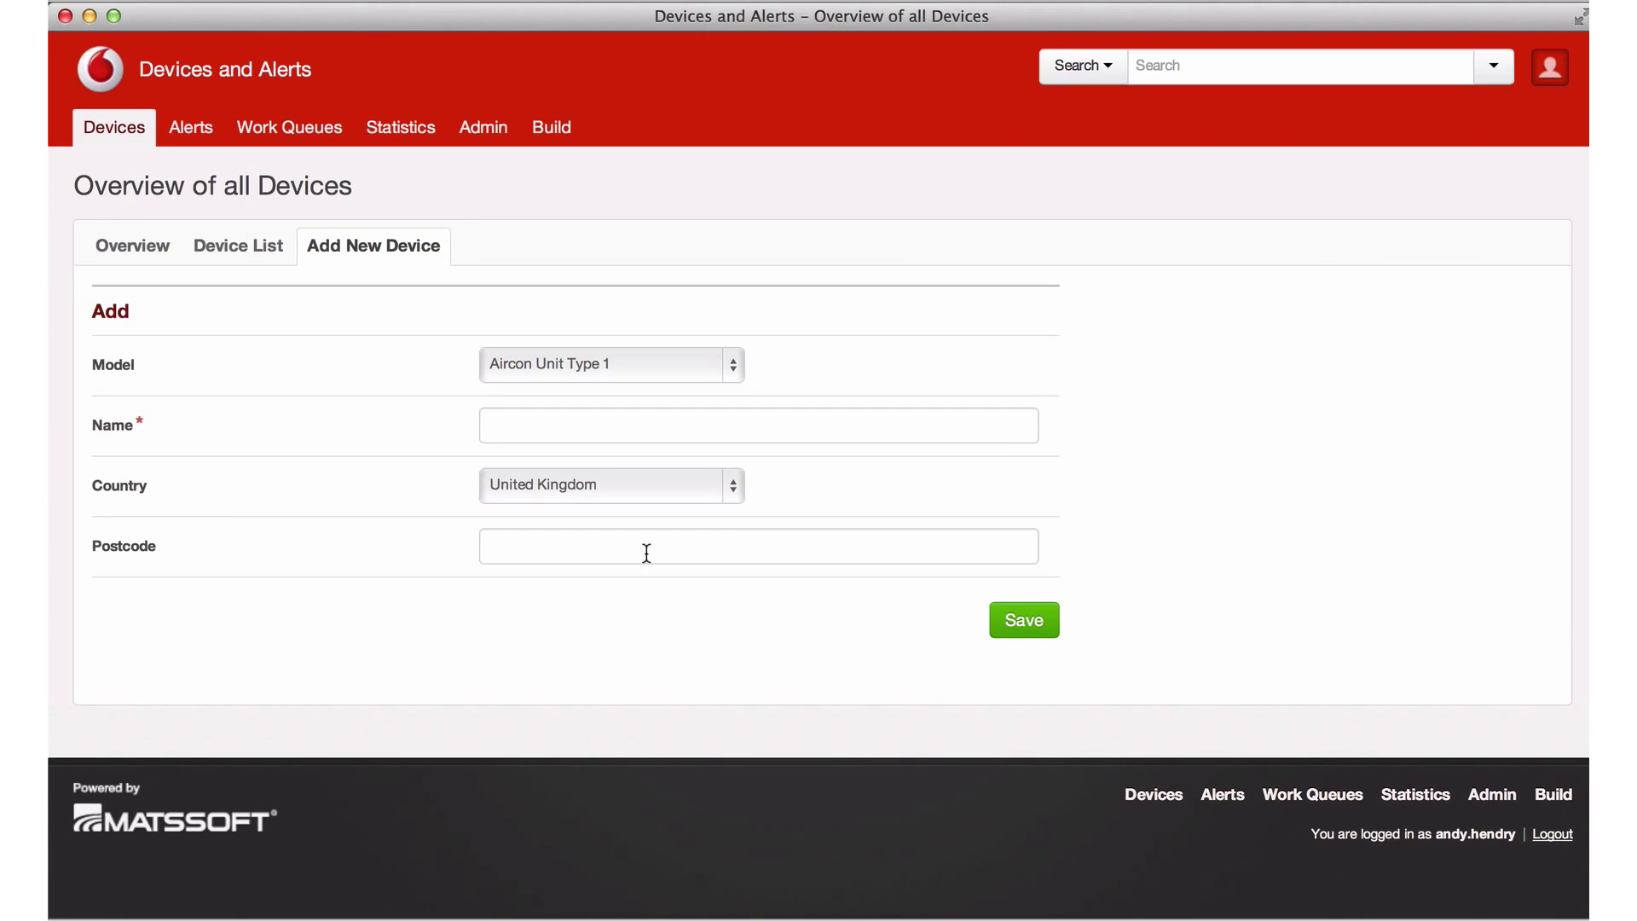
Zoom the current alerts map in on eastern England and open the St Neots: access alert from its marker
left_click(191, 127)
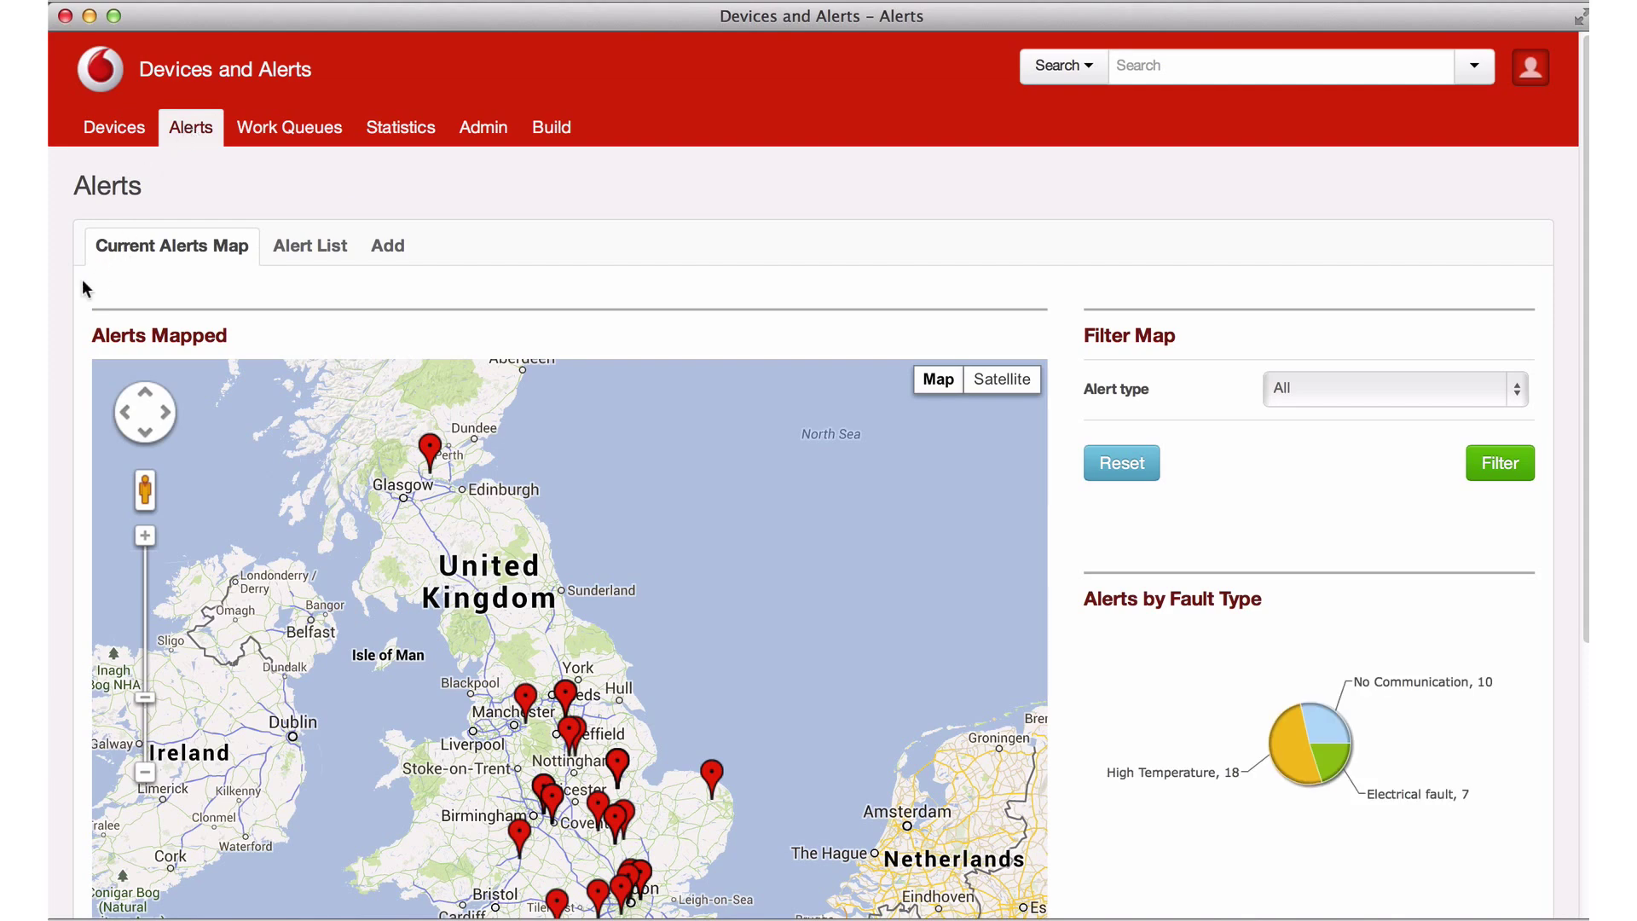
scroll(63, 290, "down", 5)
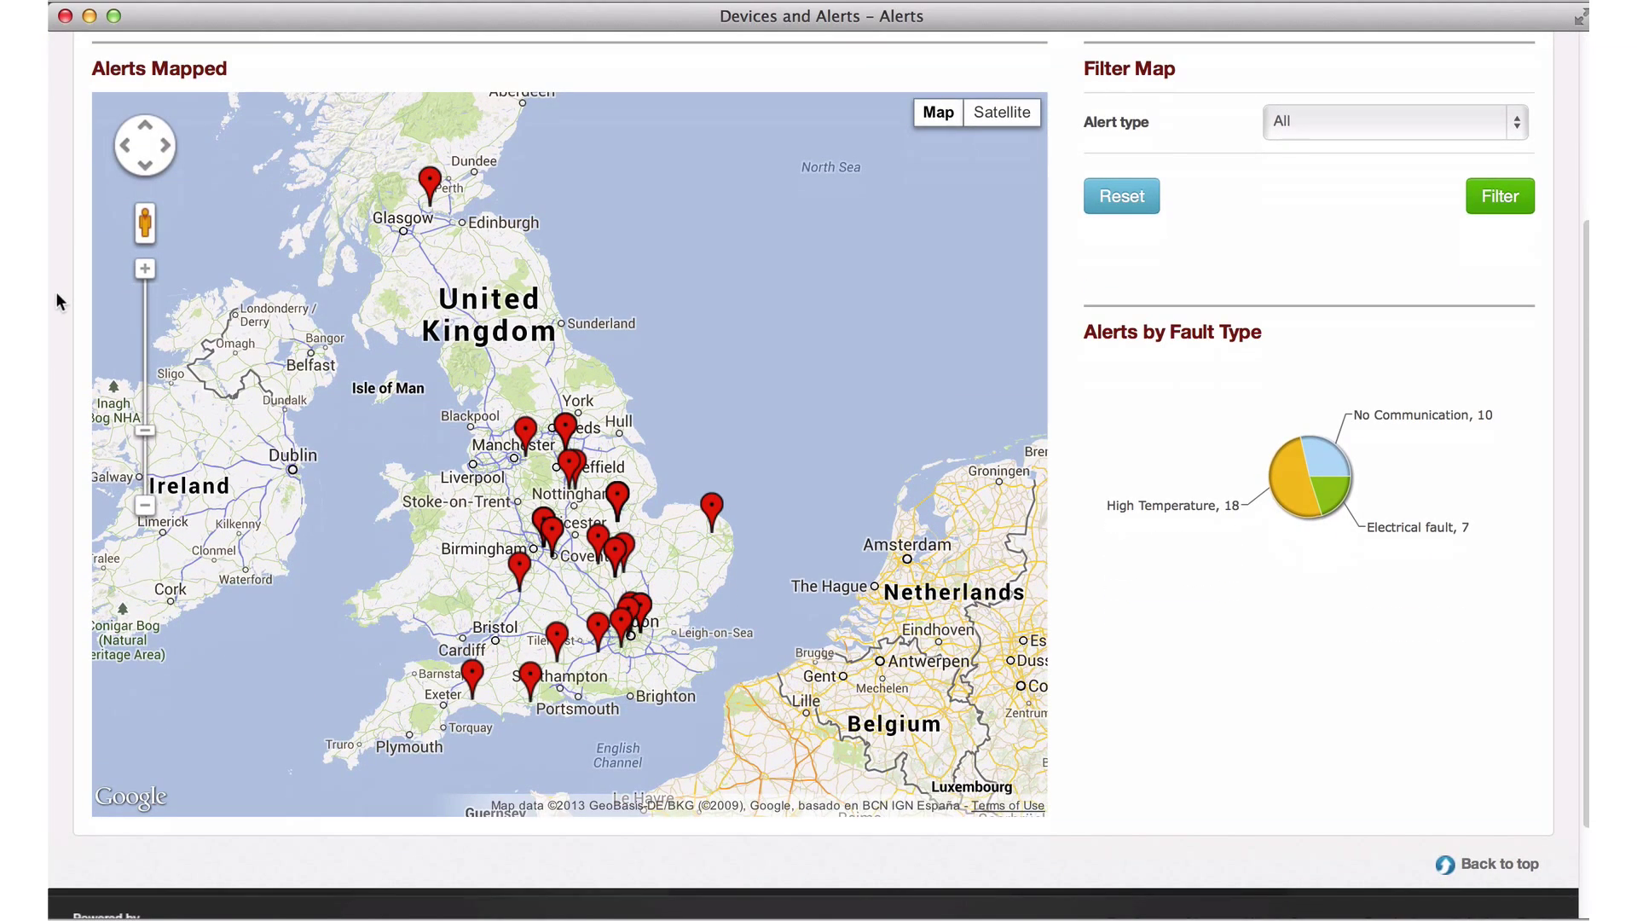
double_click(653, 533)
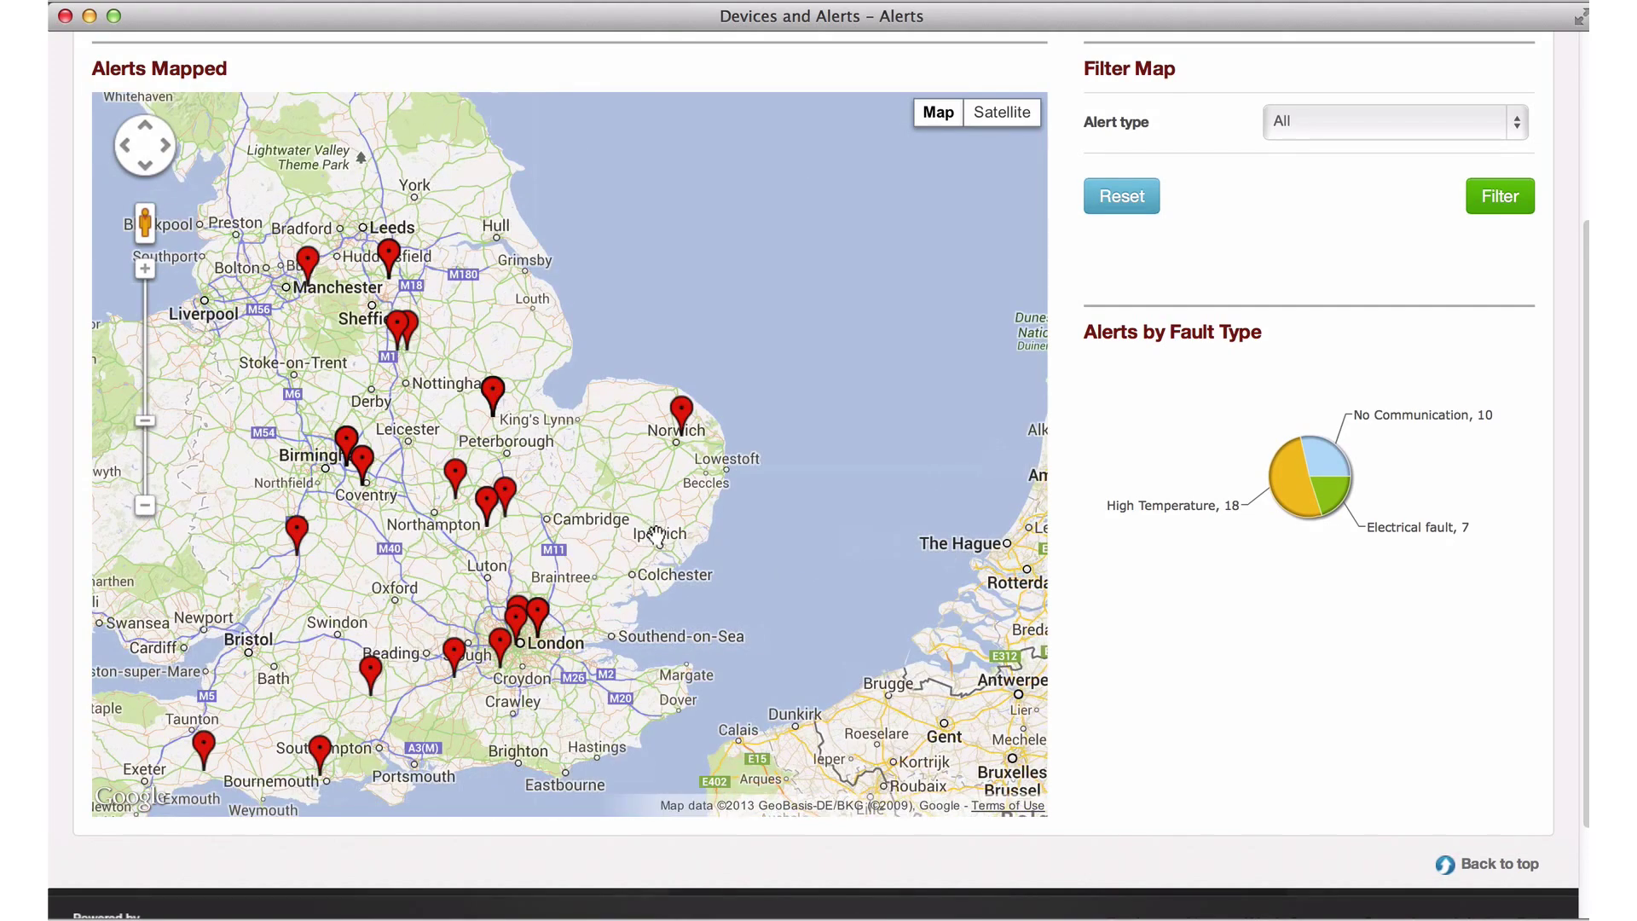
double_click(561, 493)
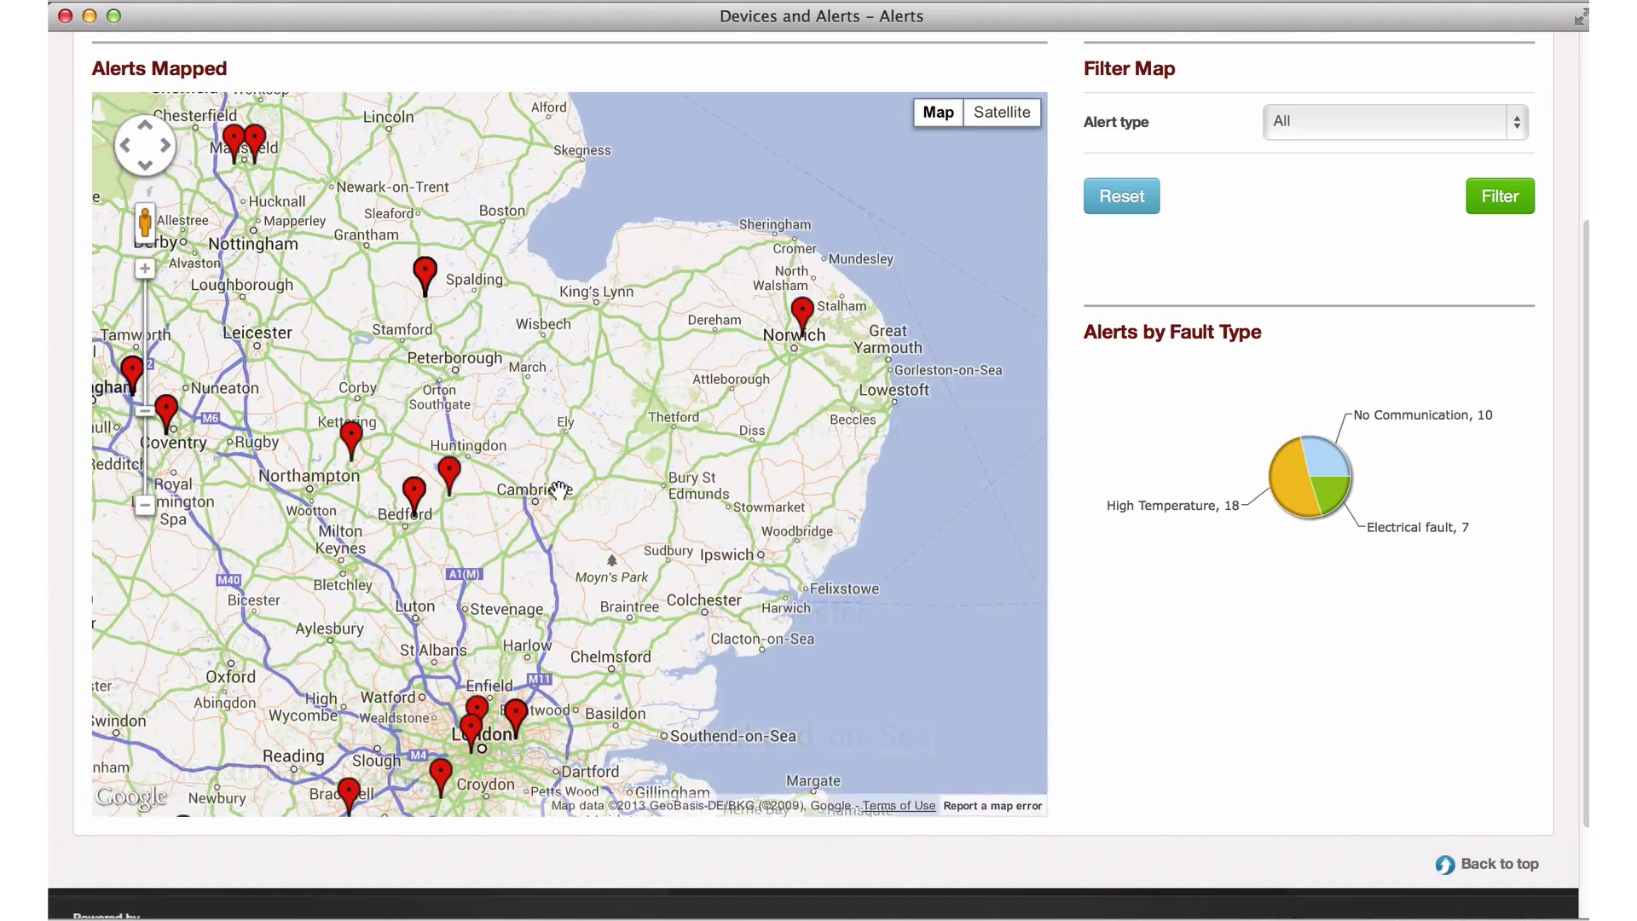
left_click(449, 471)
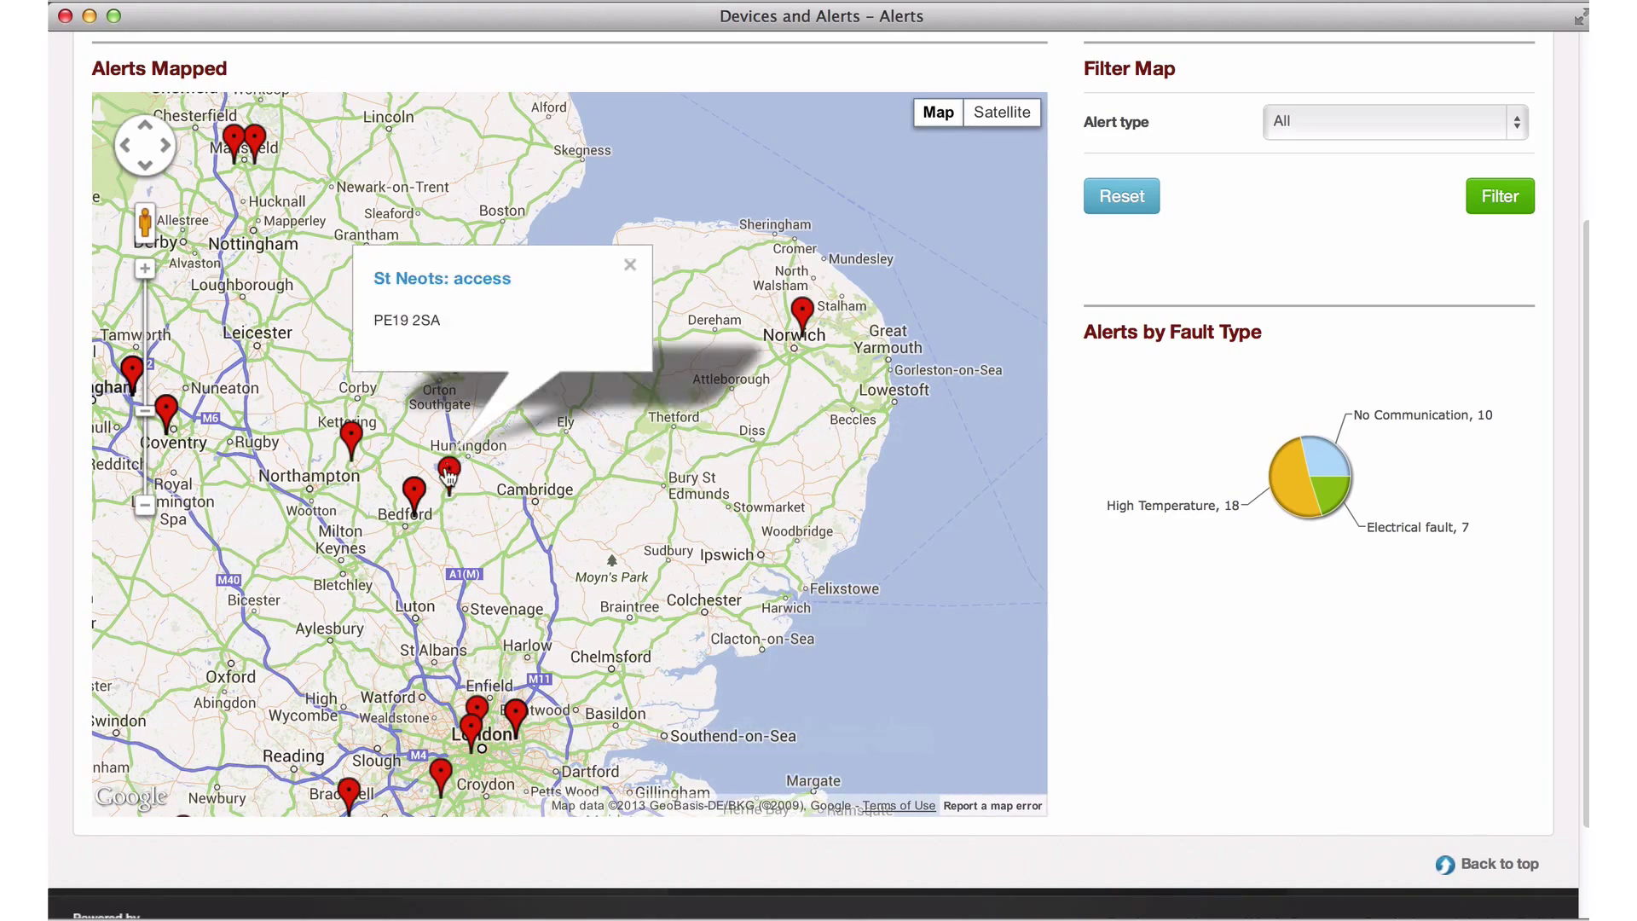
left_click(437, 283)
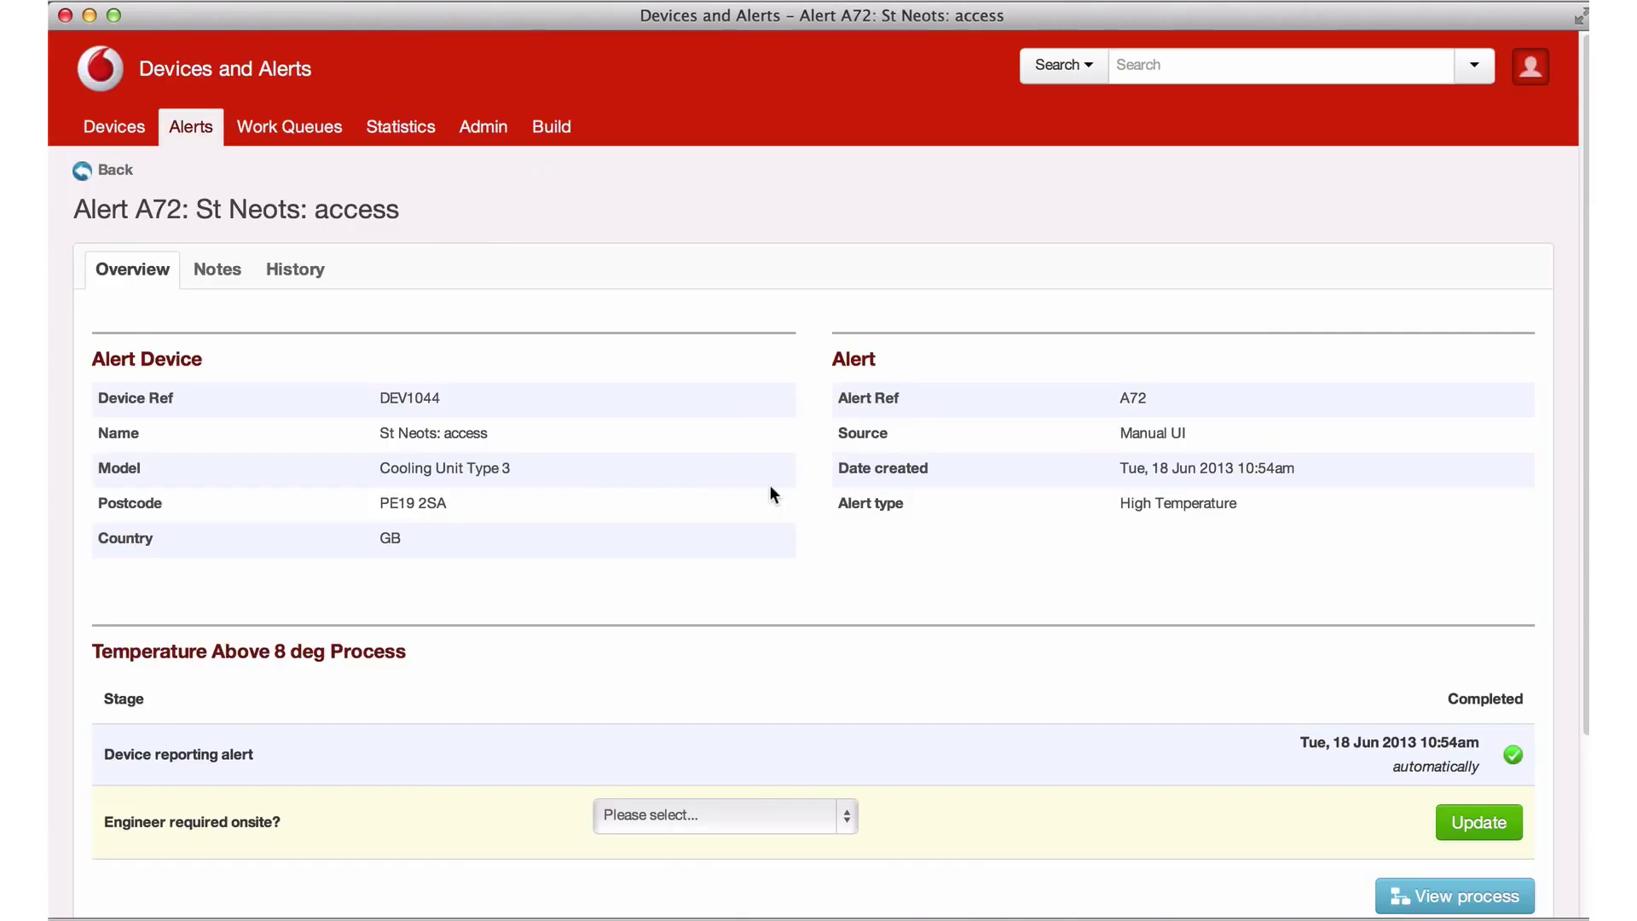
Examine the alert's creation date and the flow diagram of its Temperature Above 8 deg Process
left_click_drag(1119, 465, 1306, 466)
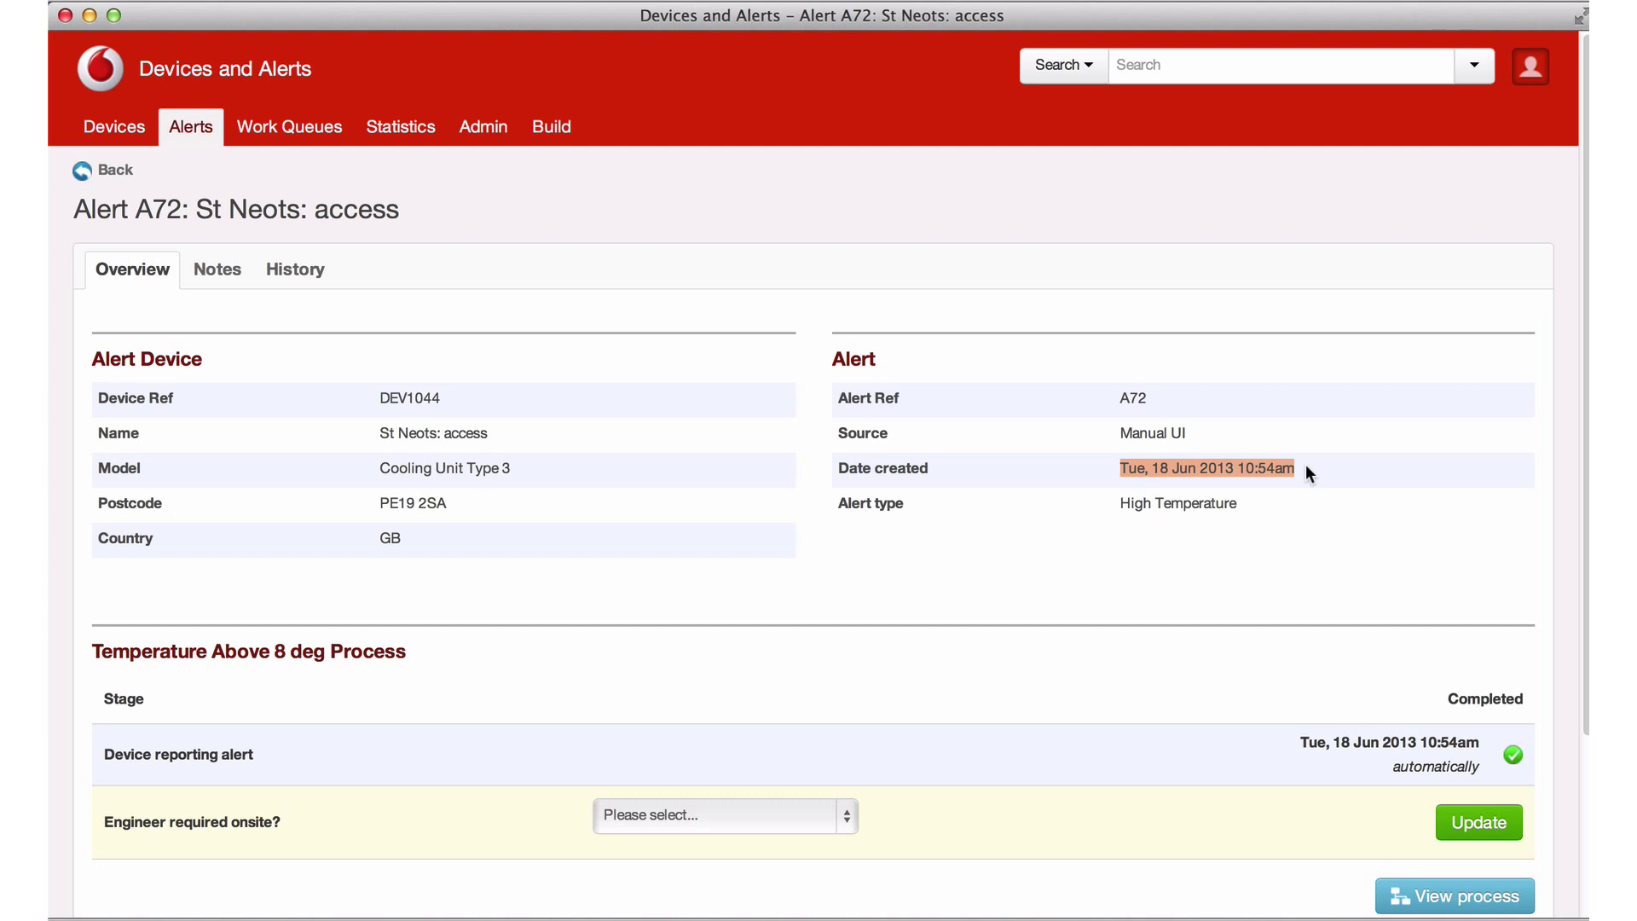
left_click(951, 502)
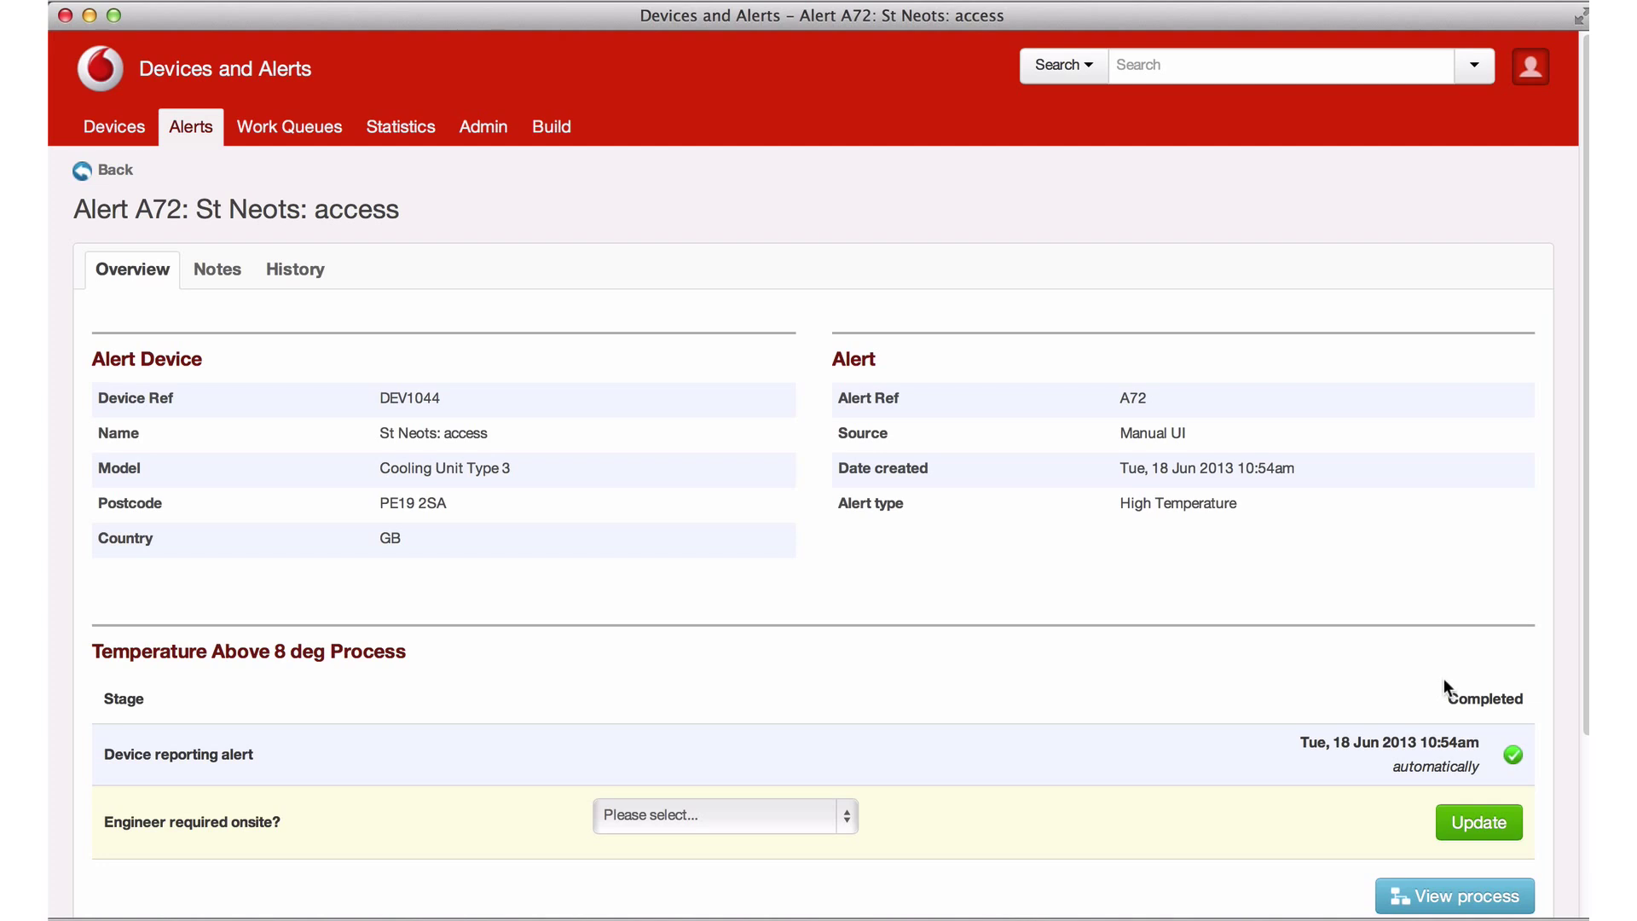
scroll(1445, 678, "down", 3)
left_click(1494, 720)
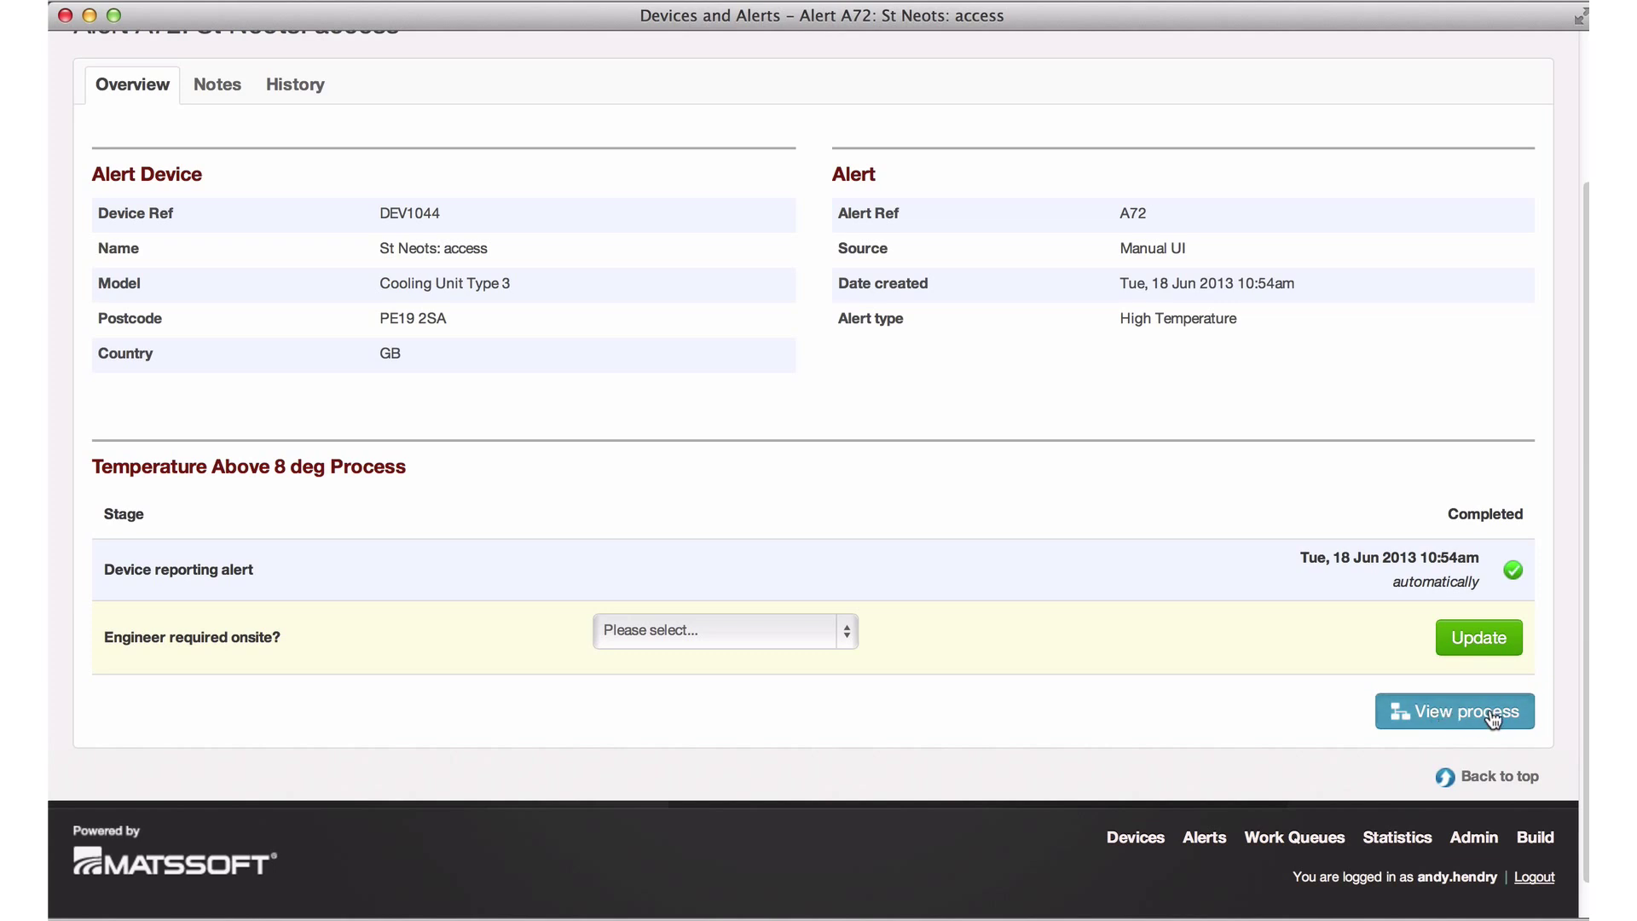
scroll(1280, 673, "down", 8)
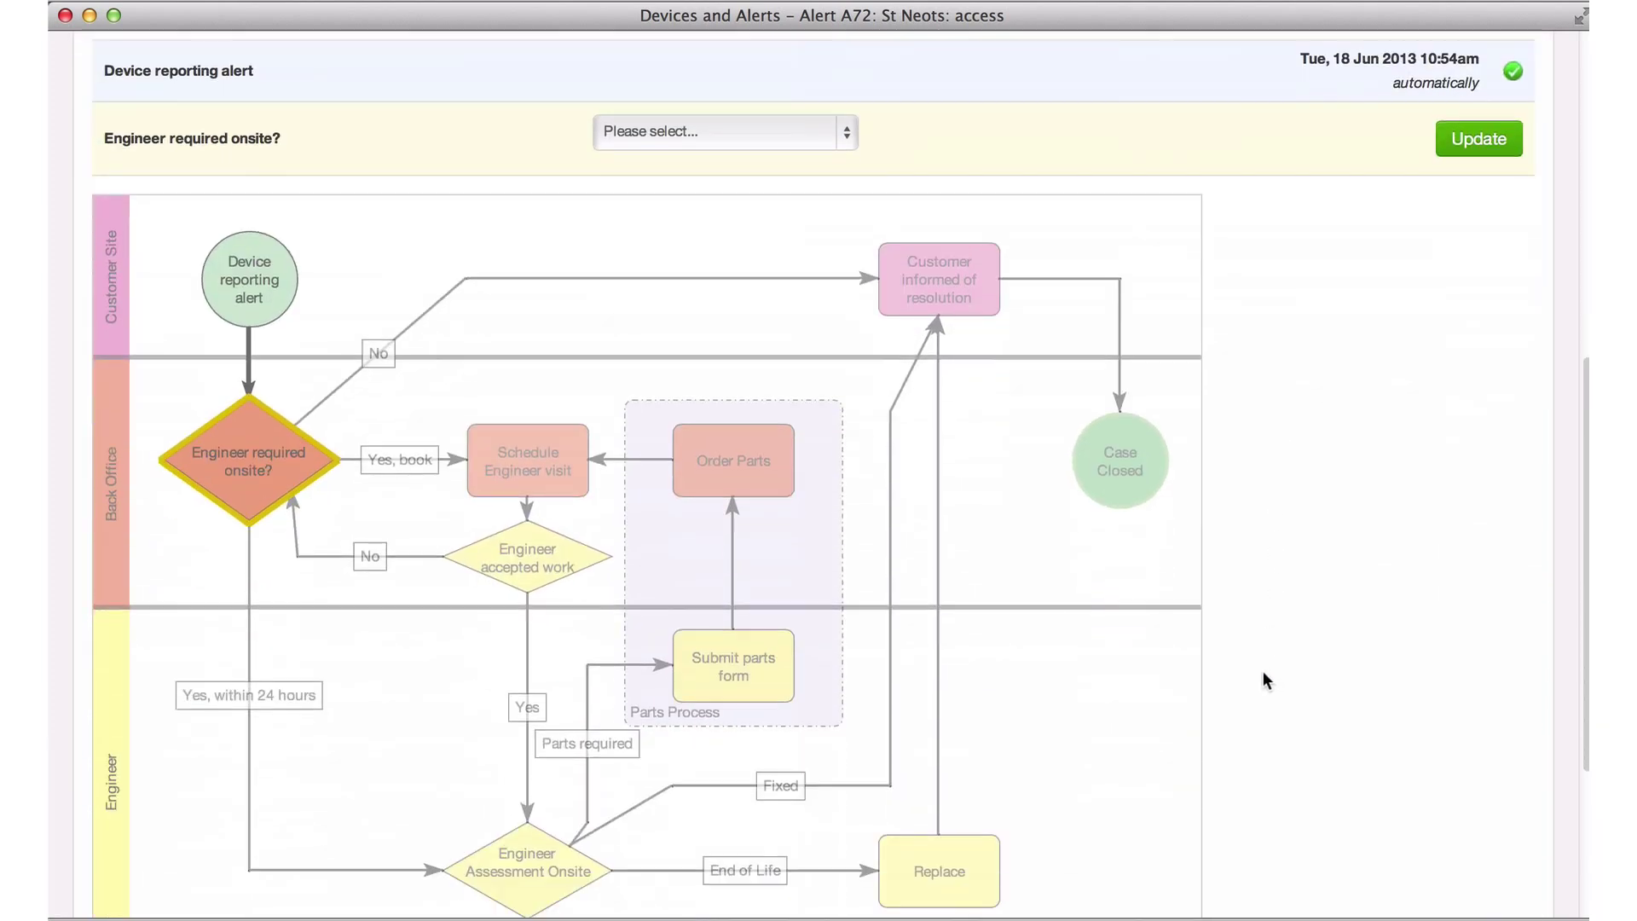
scroll(1240, 670, "up", 1)
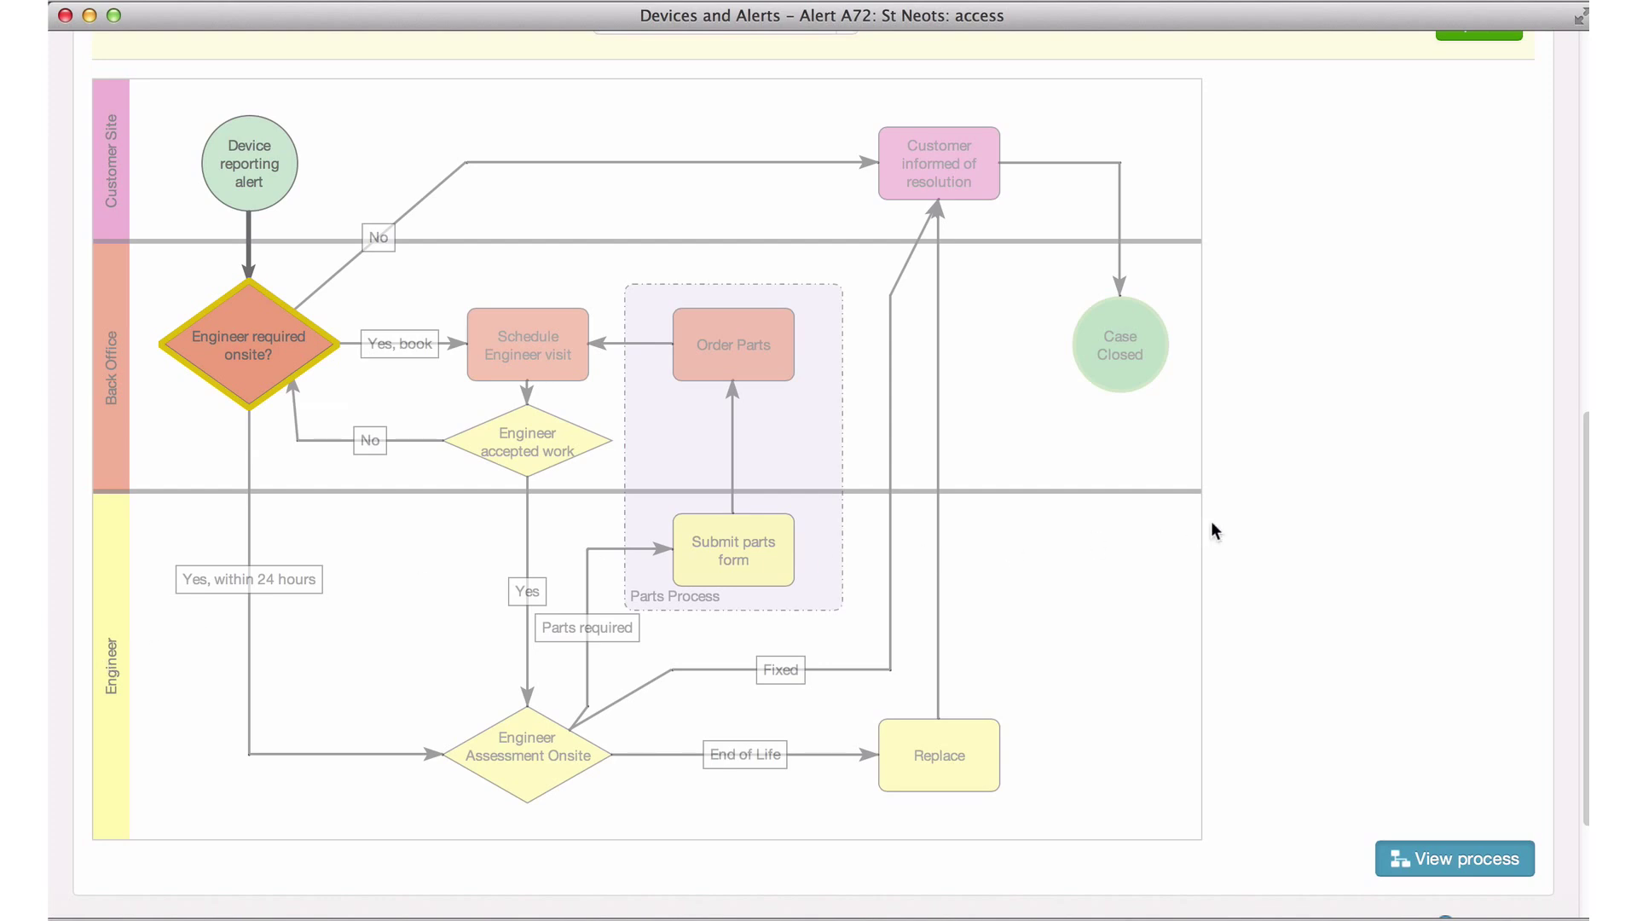
scroll(1228, 510, "up", 10)
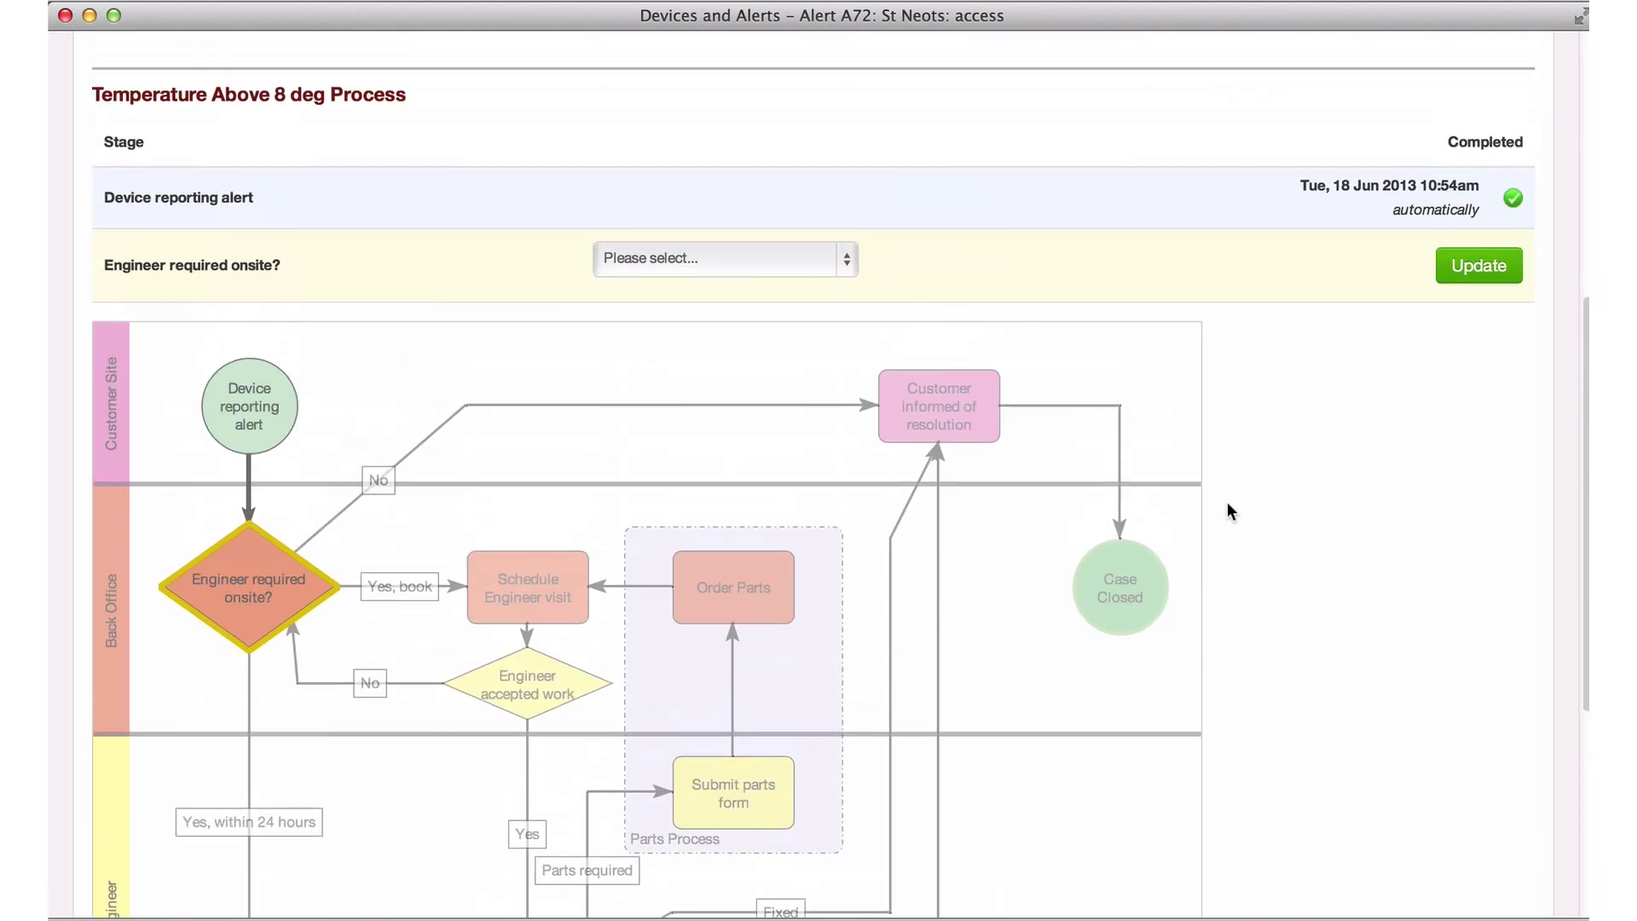
scroll(1228, 506, "up", 6)
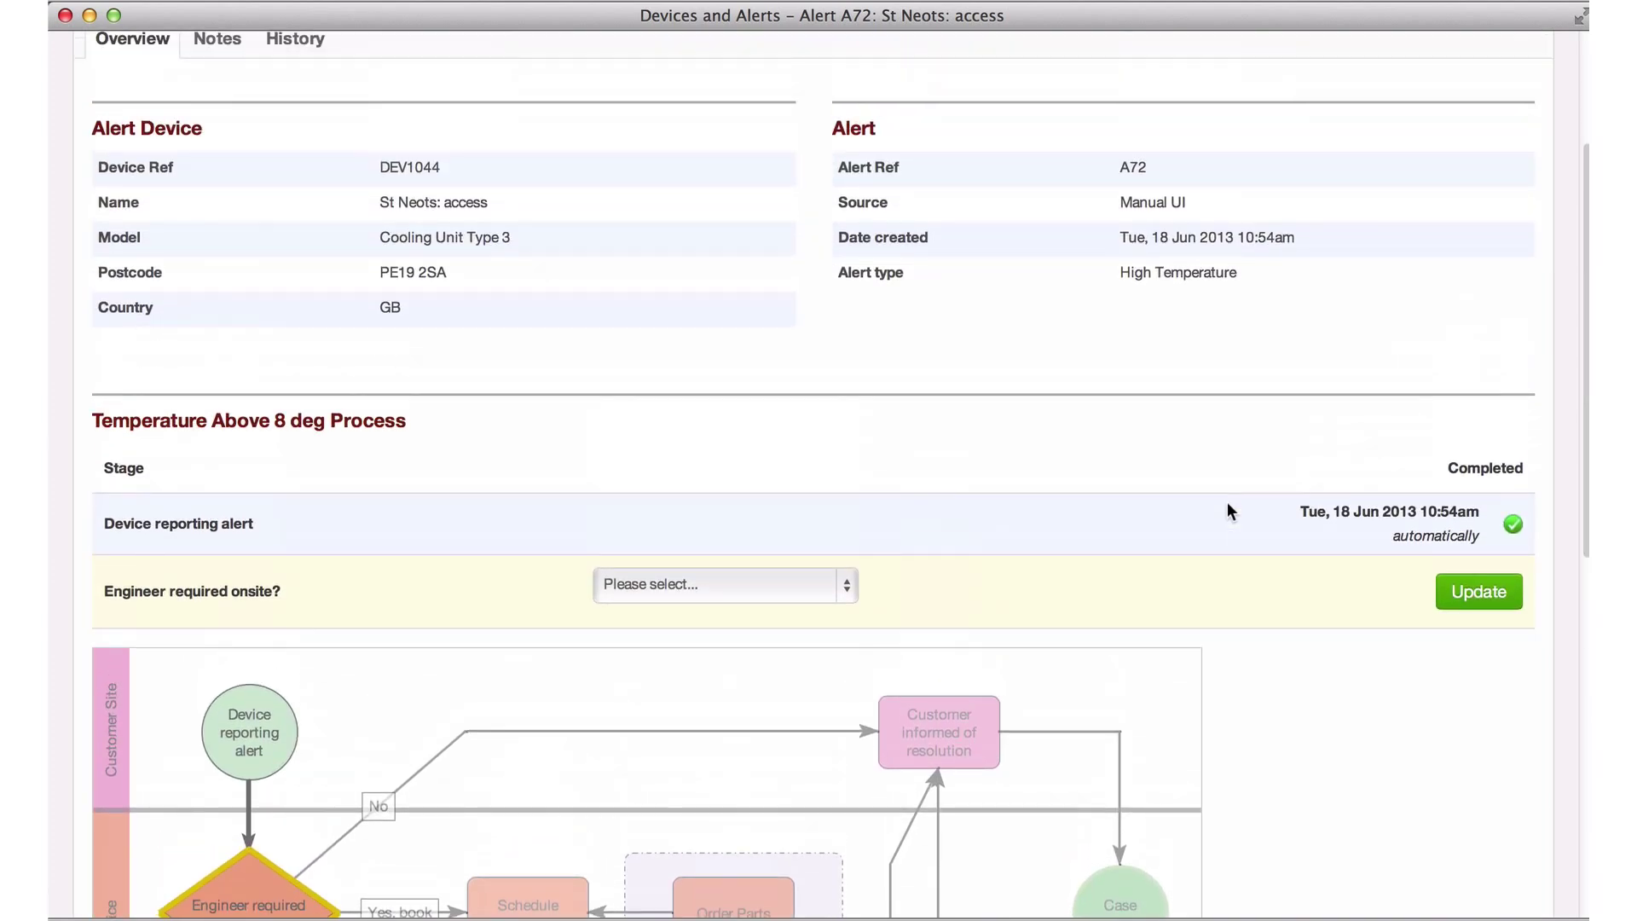
scroll(1228, 510, "up", 4)
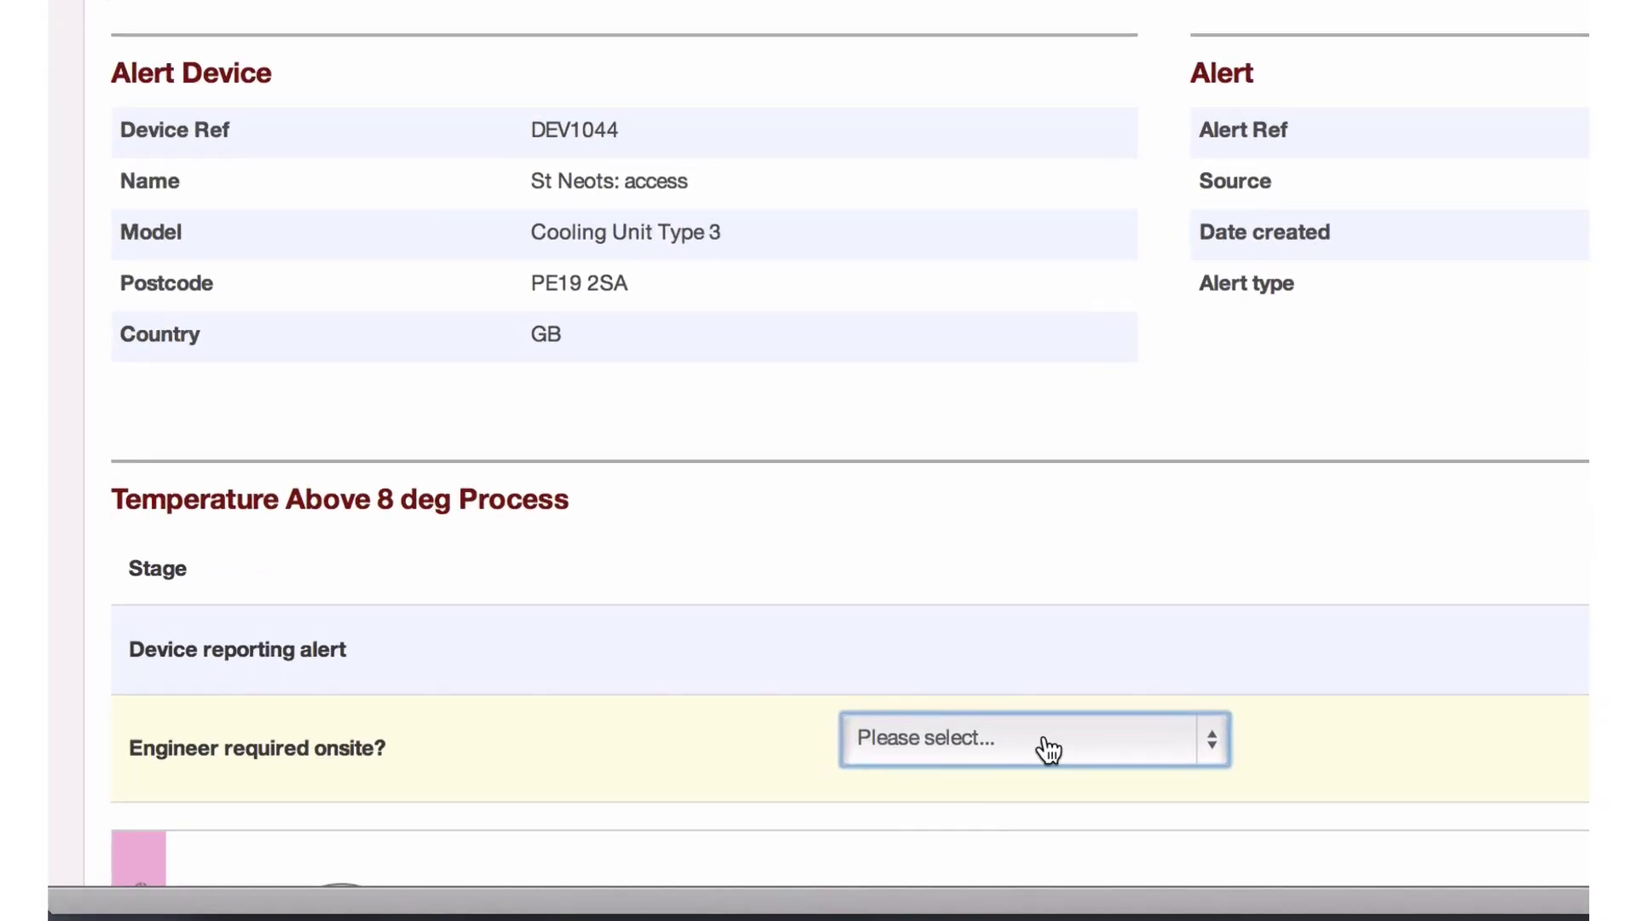
Complete the Engineer required onsite? stage with Yes, book, and update the Schedule Engineer visit stage
left_click(730, 821)
left_click(1032, 810)
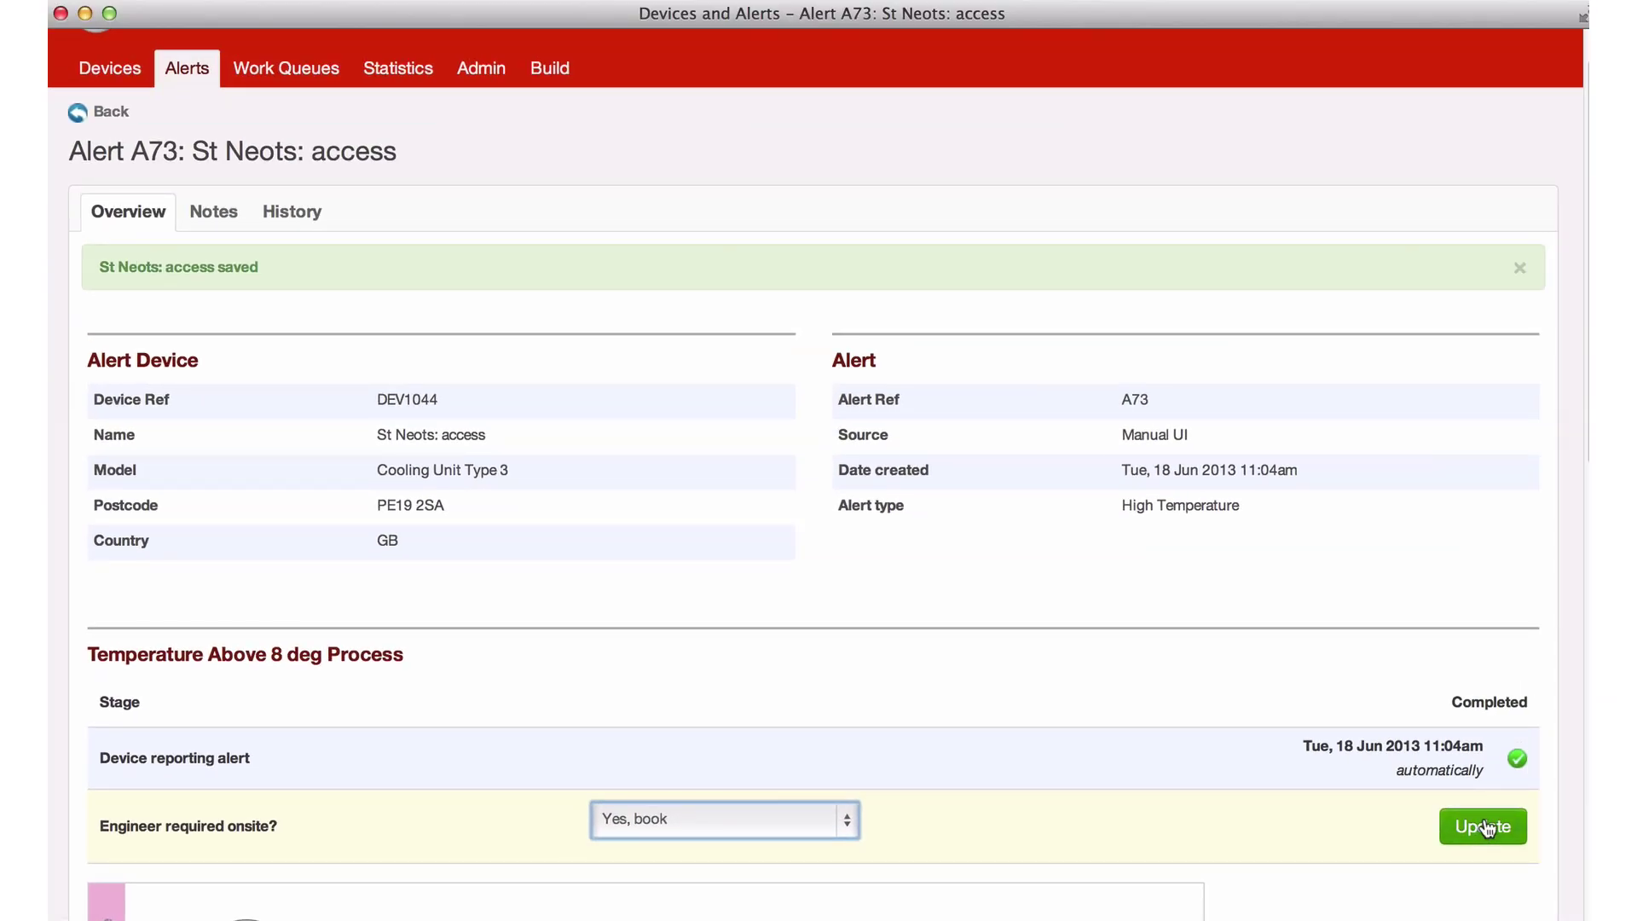
left_click(1485, 828)
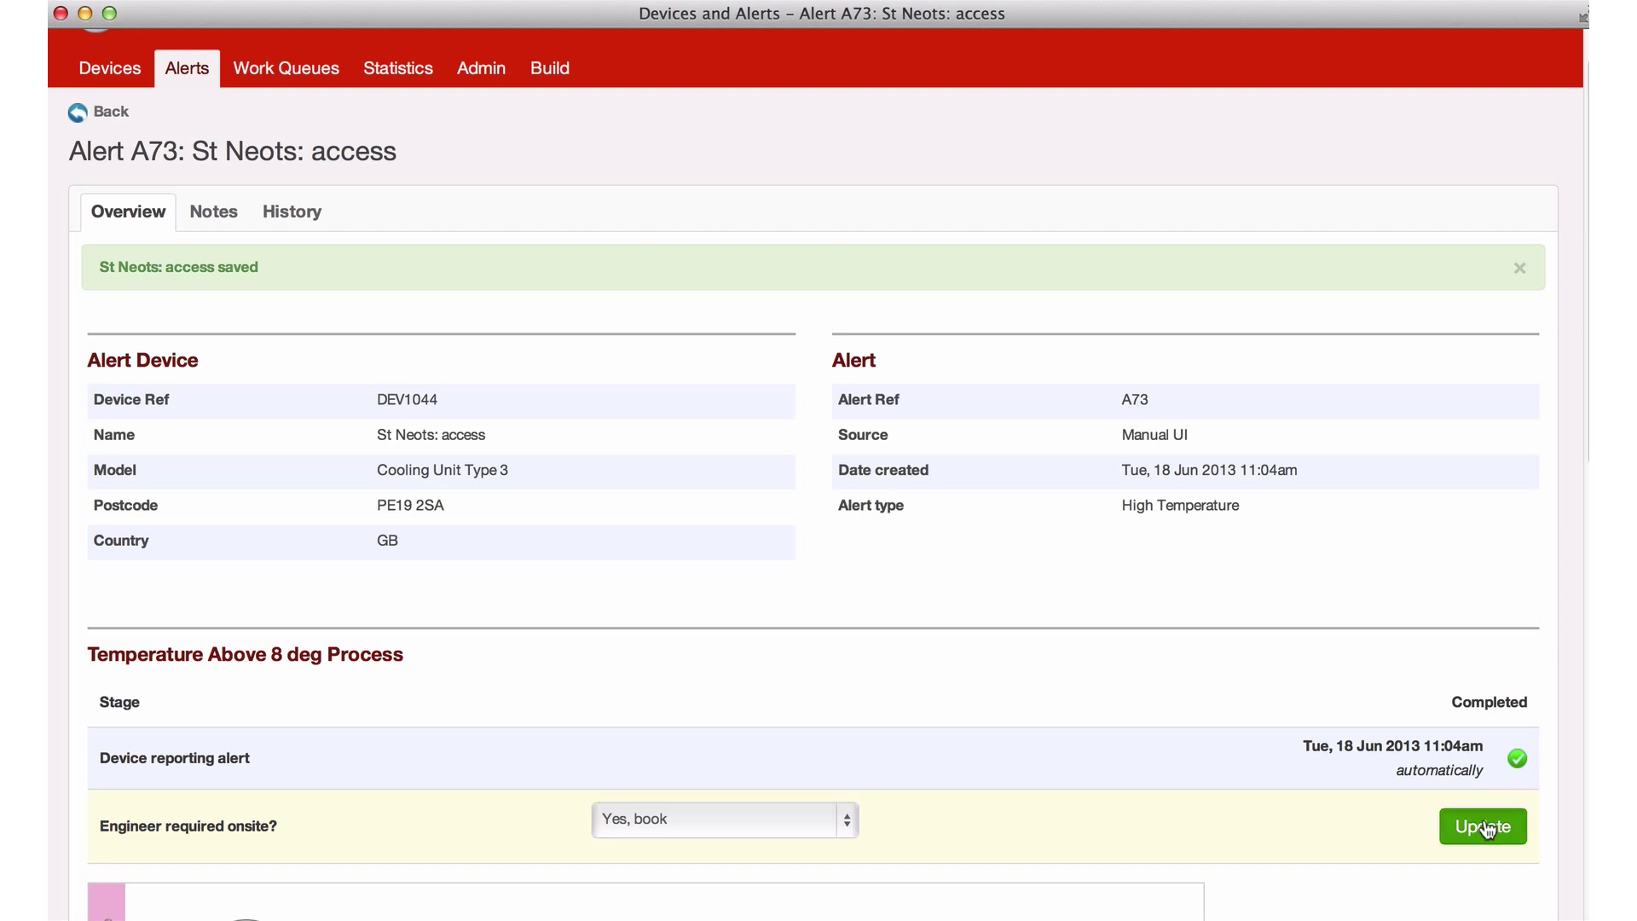
scroll(1315, 806, "down", 5)
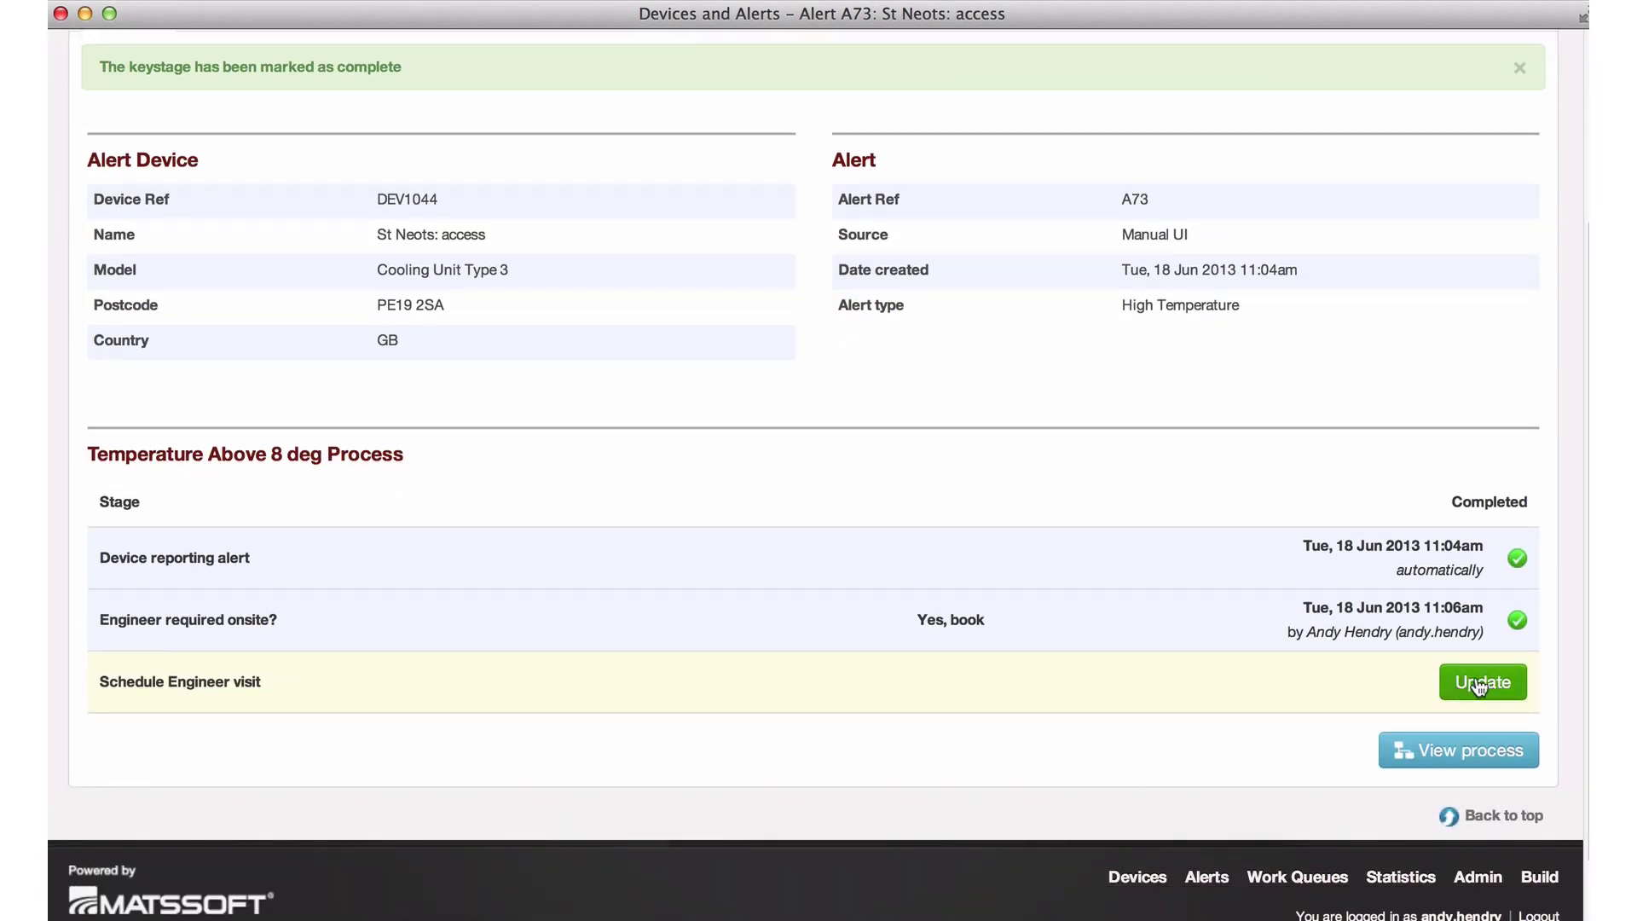
left_click(1482, 687)
scroll(1472, 687, "down", 3)
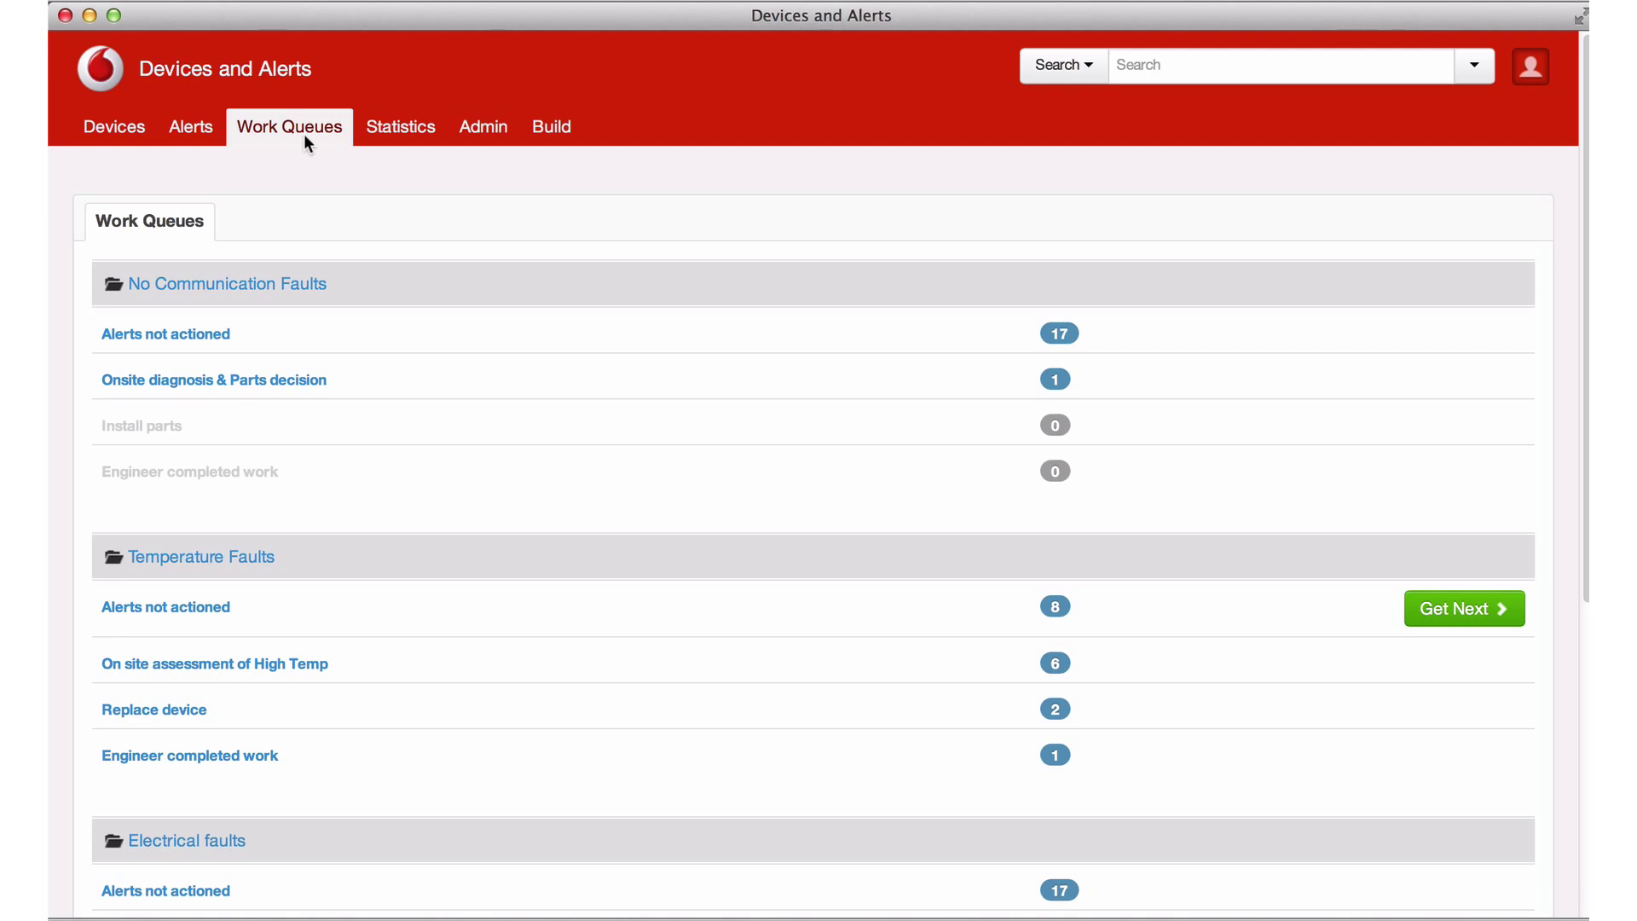
Open alert A66 from the Temperature Faults queue of alerts not actioned and view its process stages and notes
left_click(204, 610)
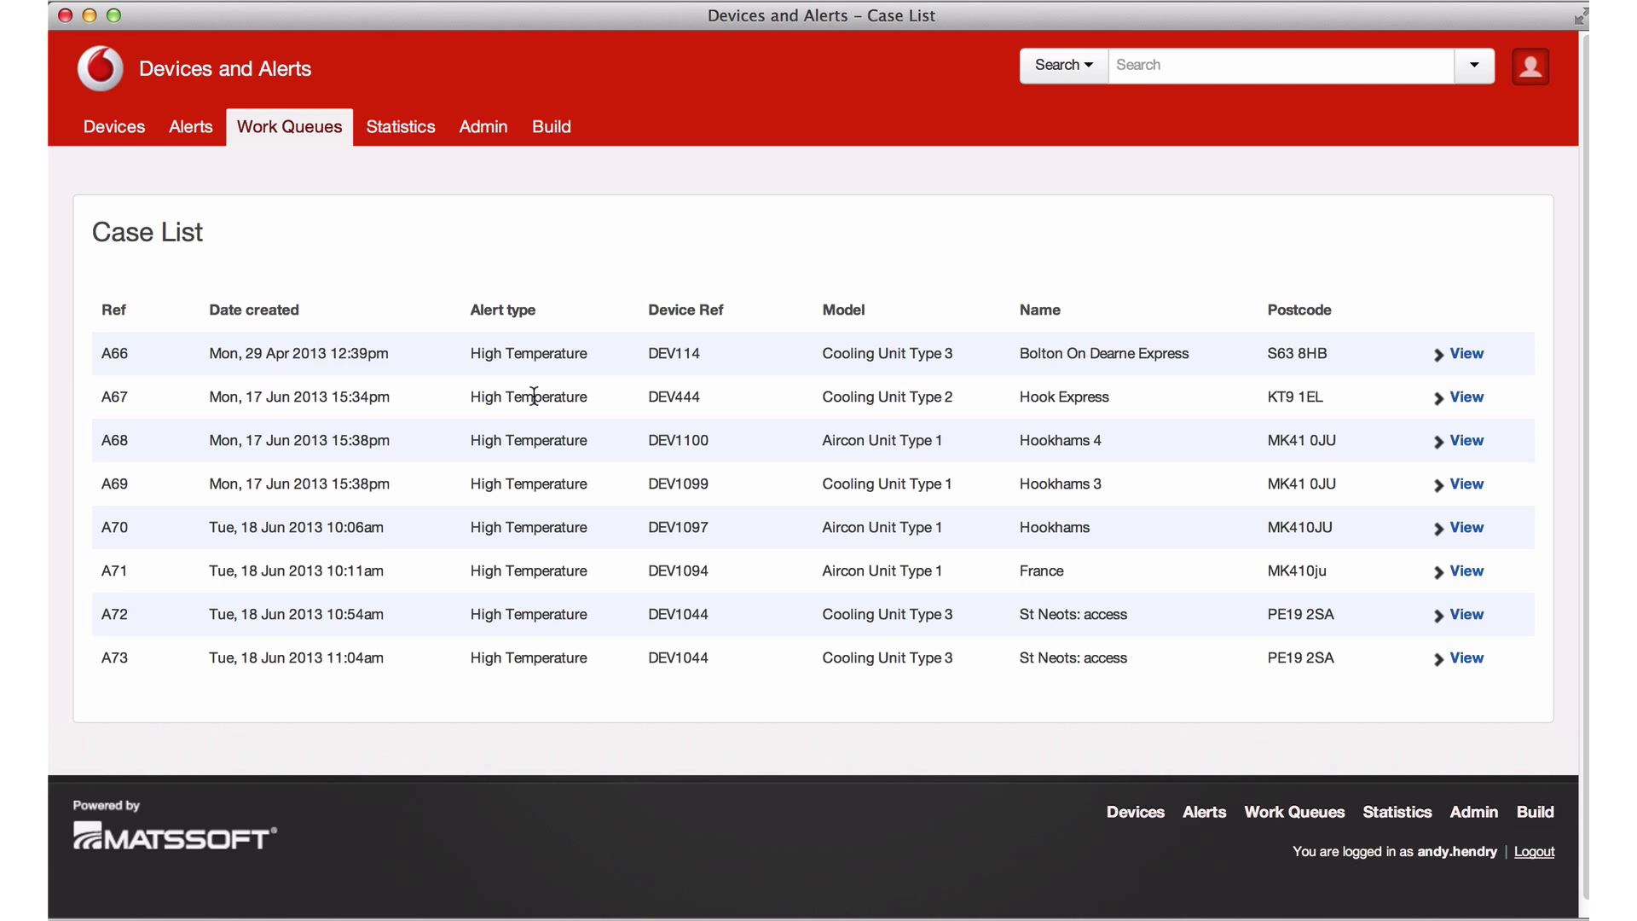
left_click(534, 353)
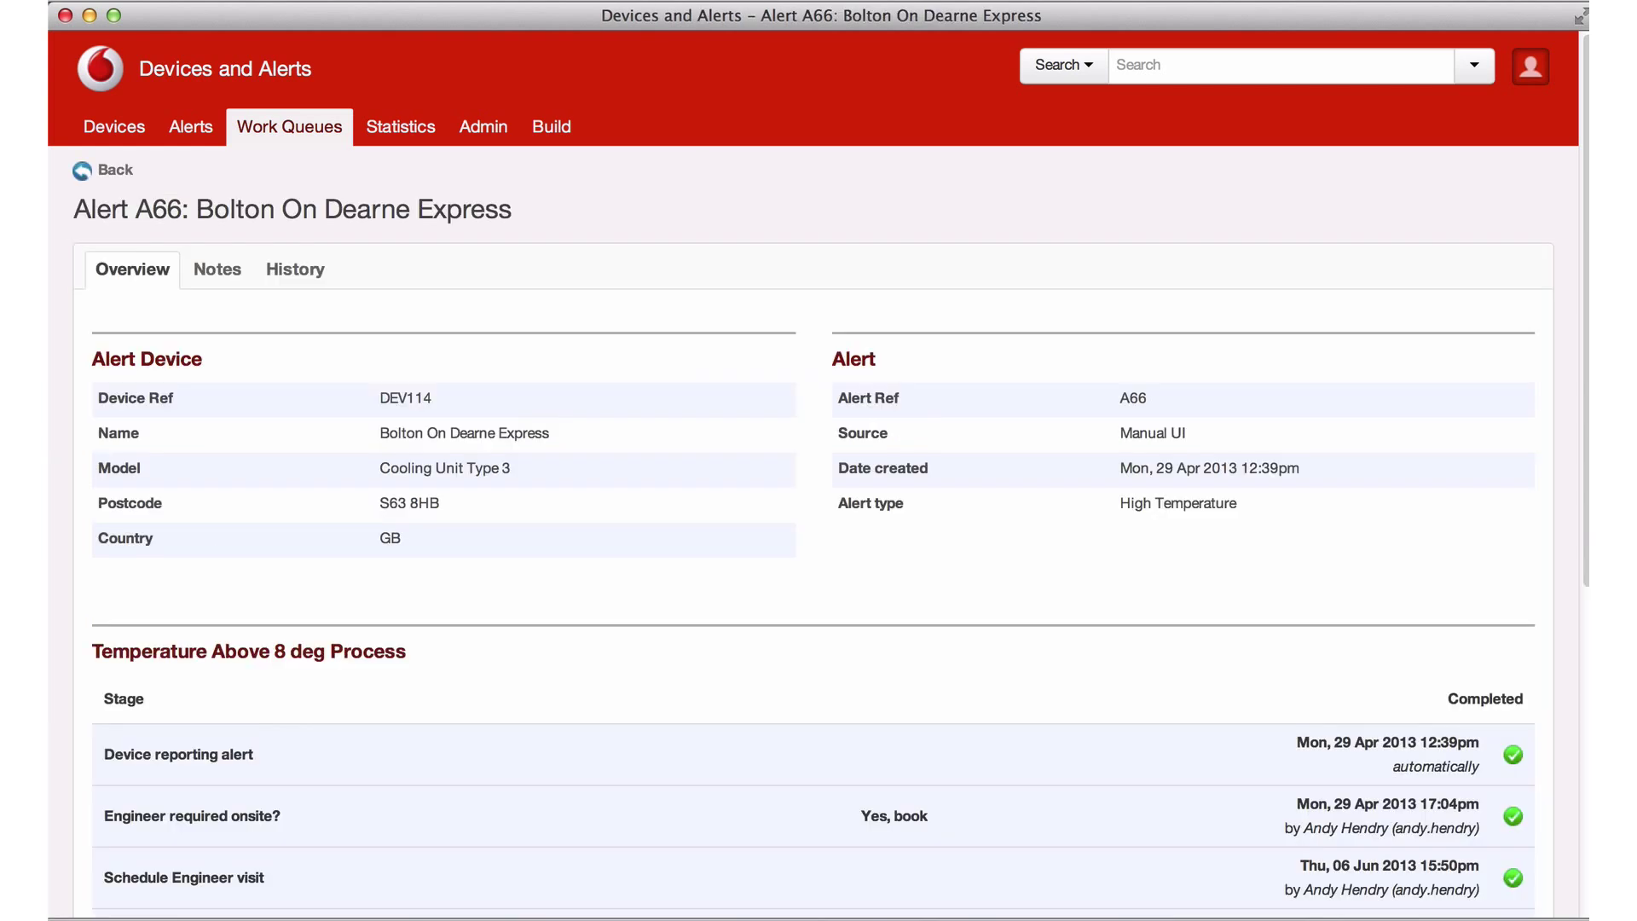
scroll(818, 474, "down", 3)
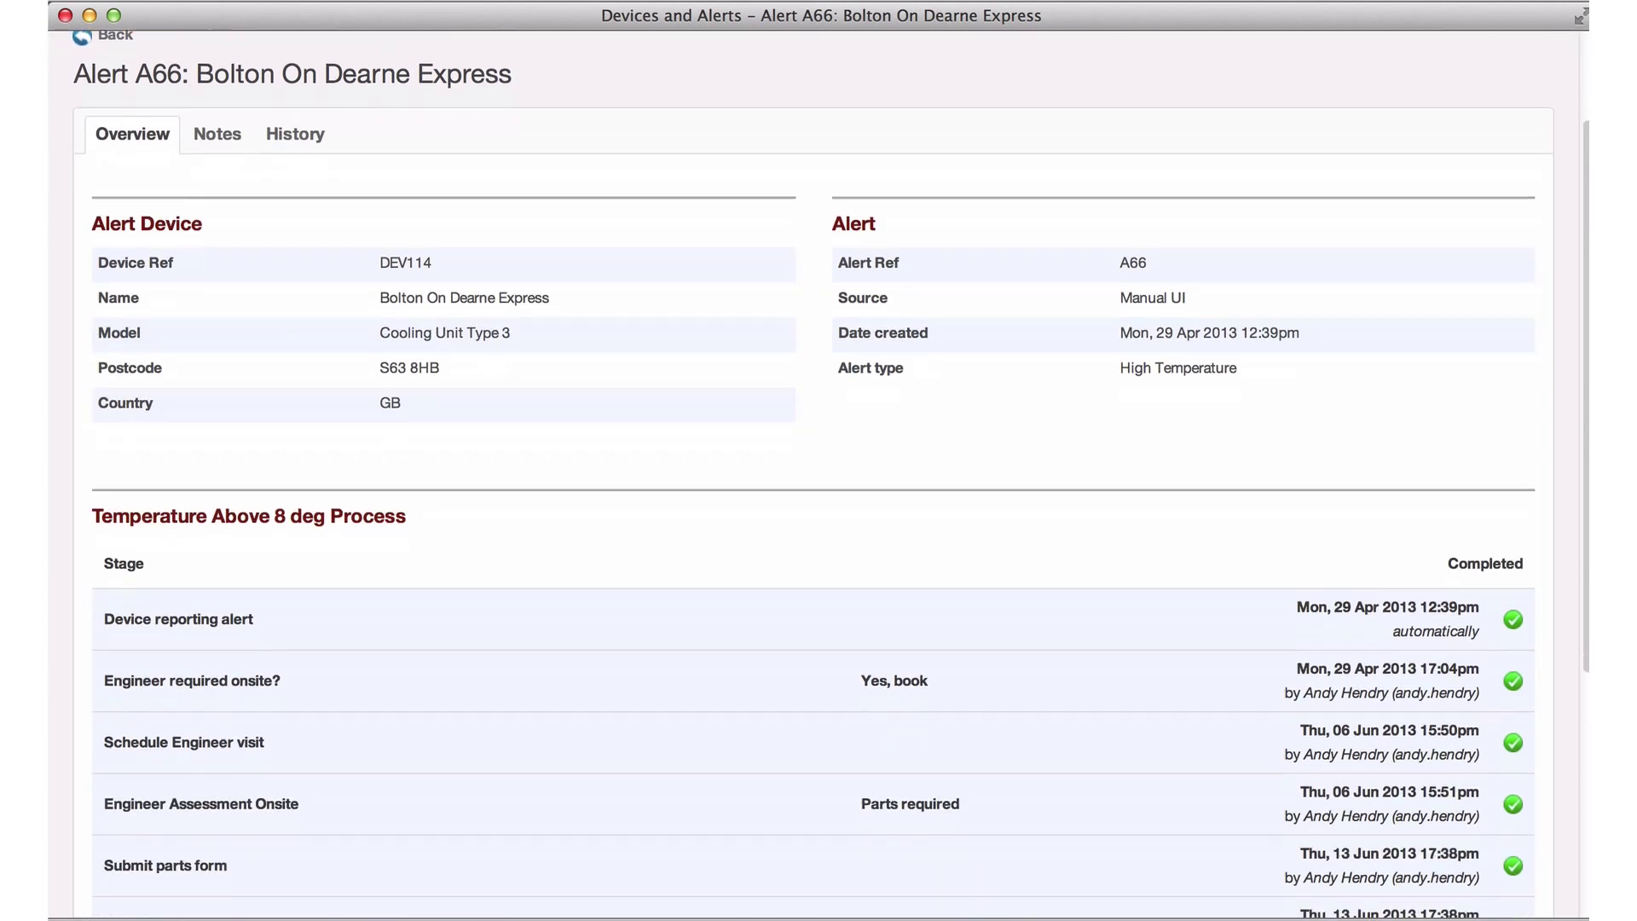
scroll(819, 474, "up", 3)
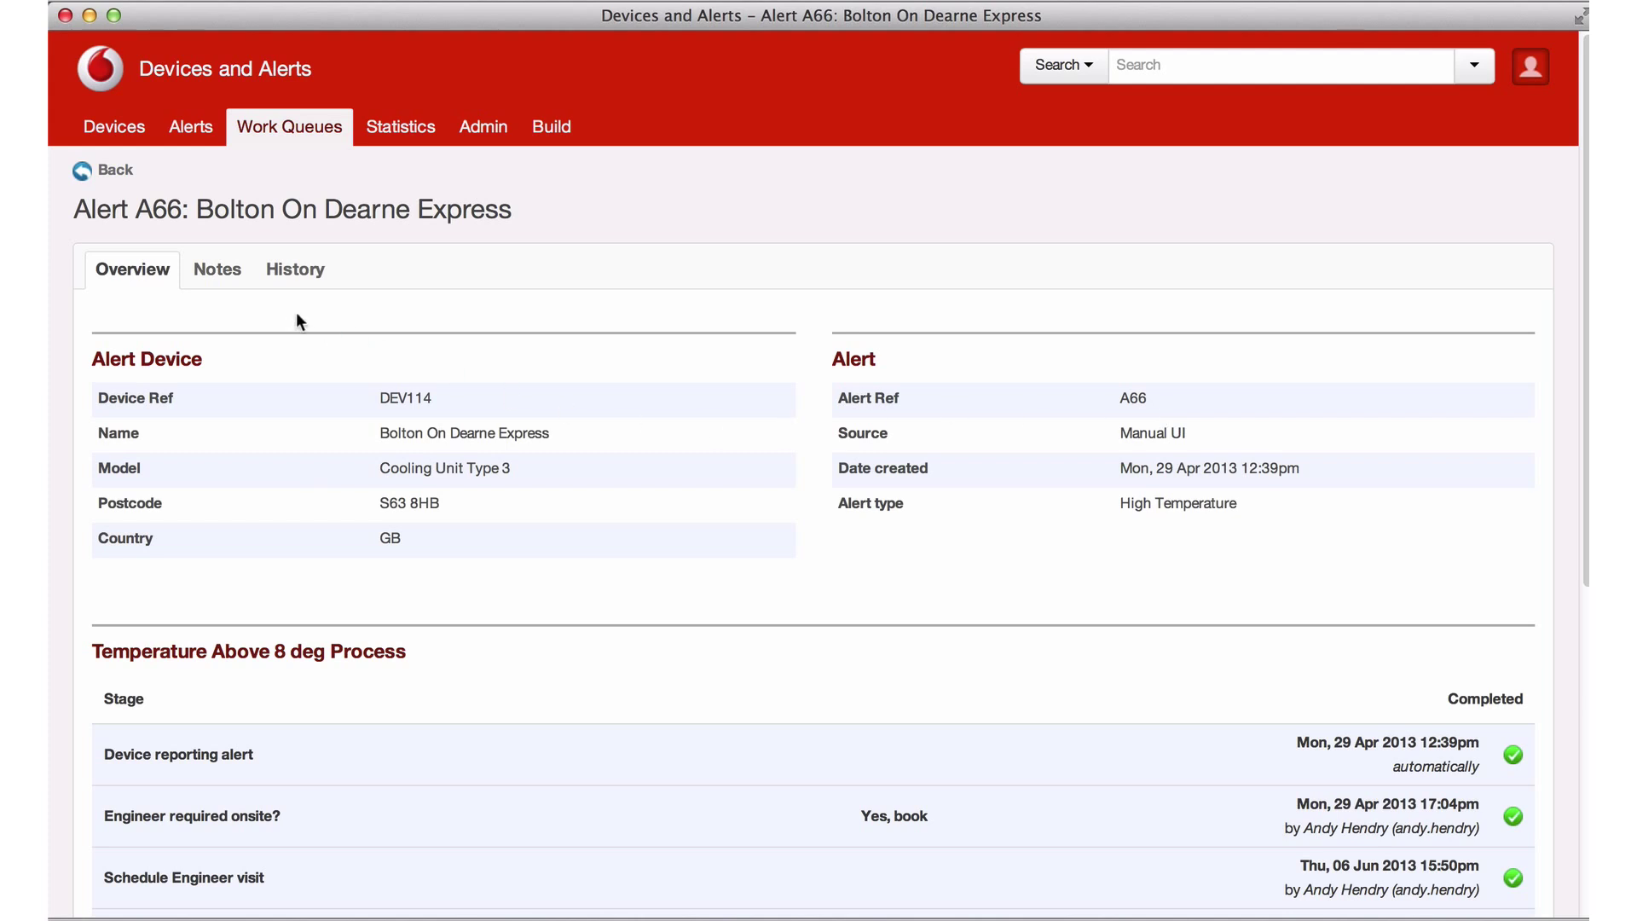
left_click(224, 270)
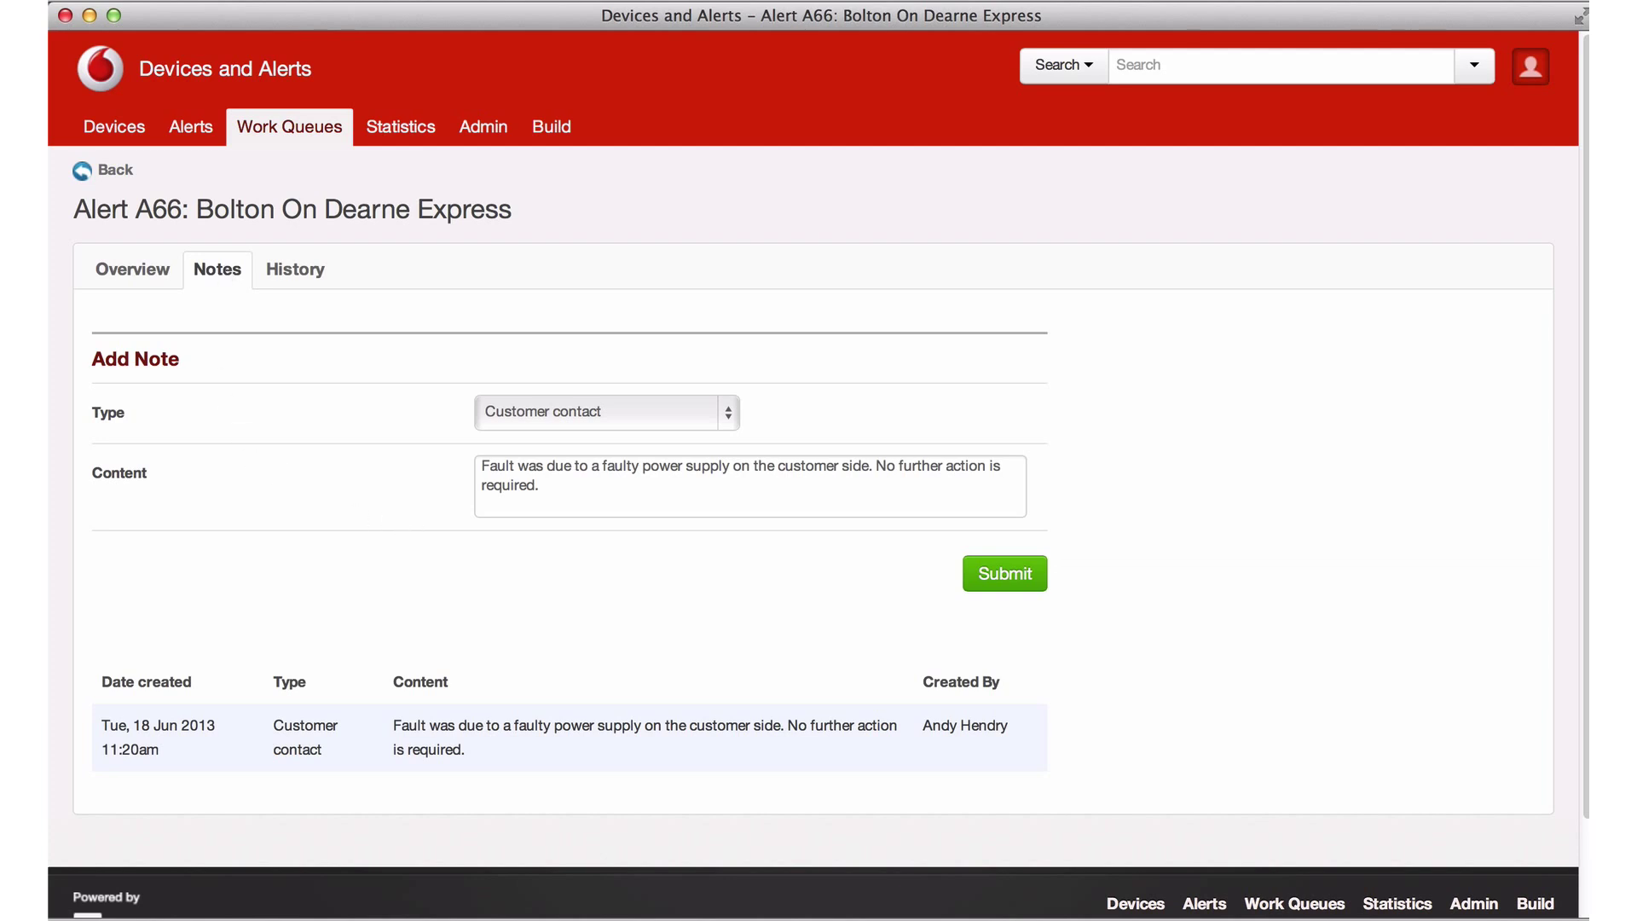
View the alert analysis statistics, including the charts for each fault type
left_click(400, 126)
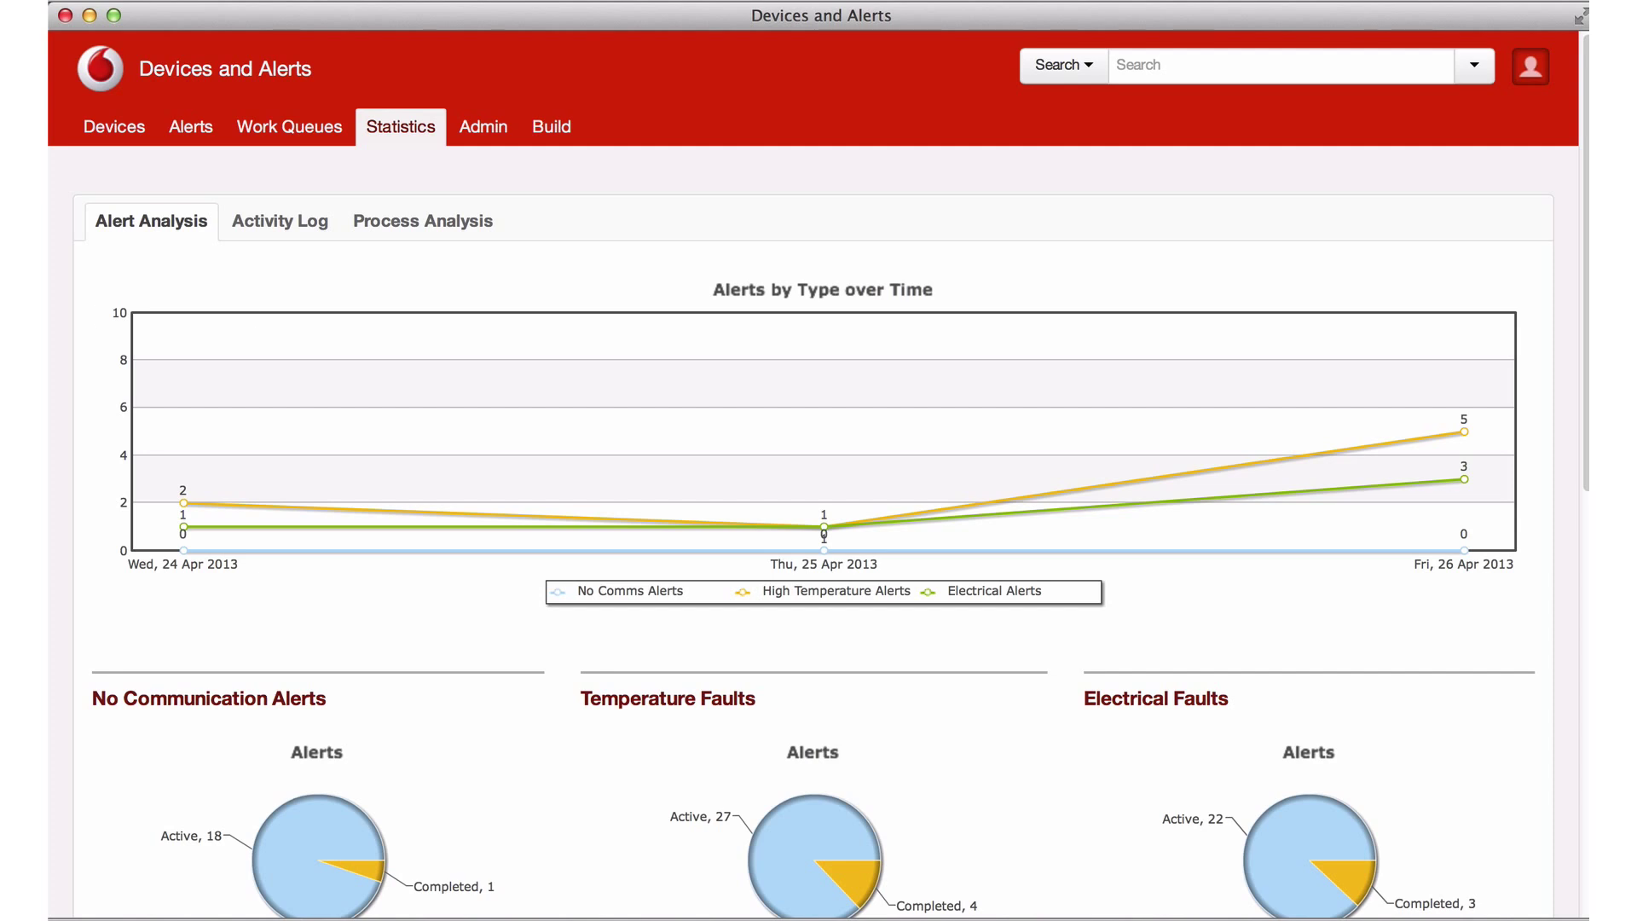
scroll(819, 478, "down", 10)
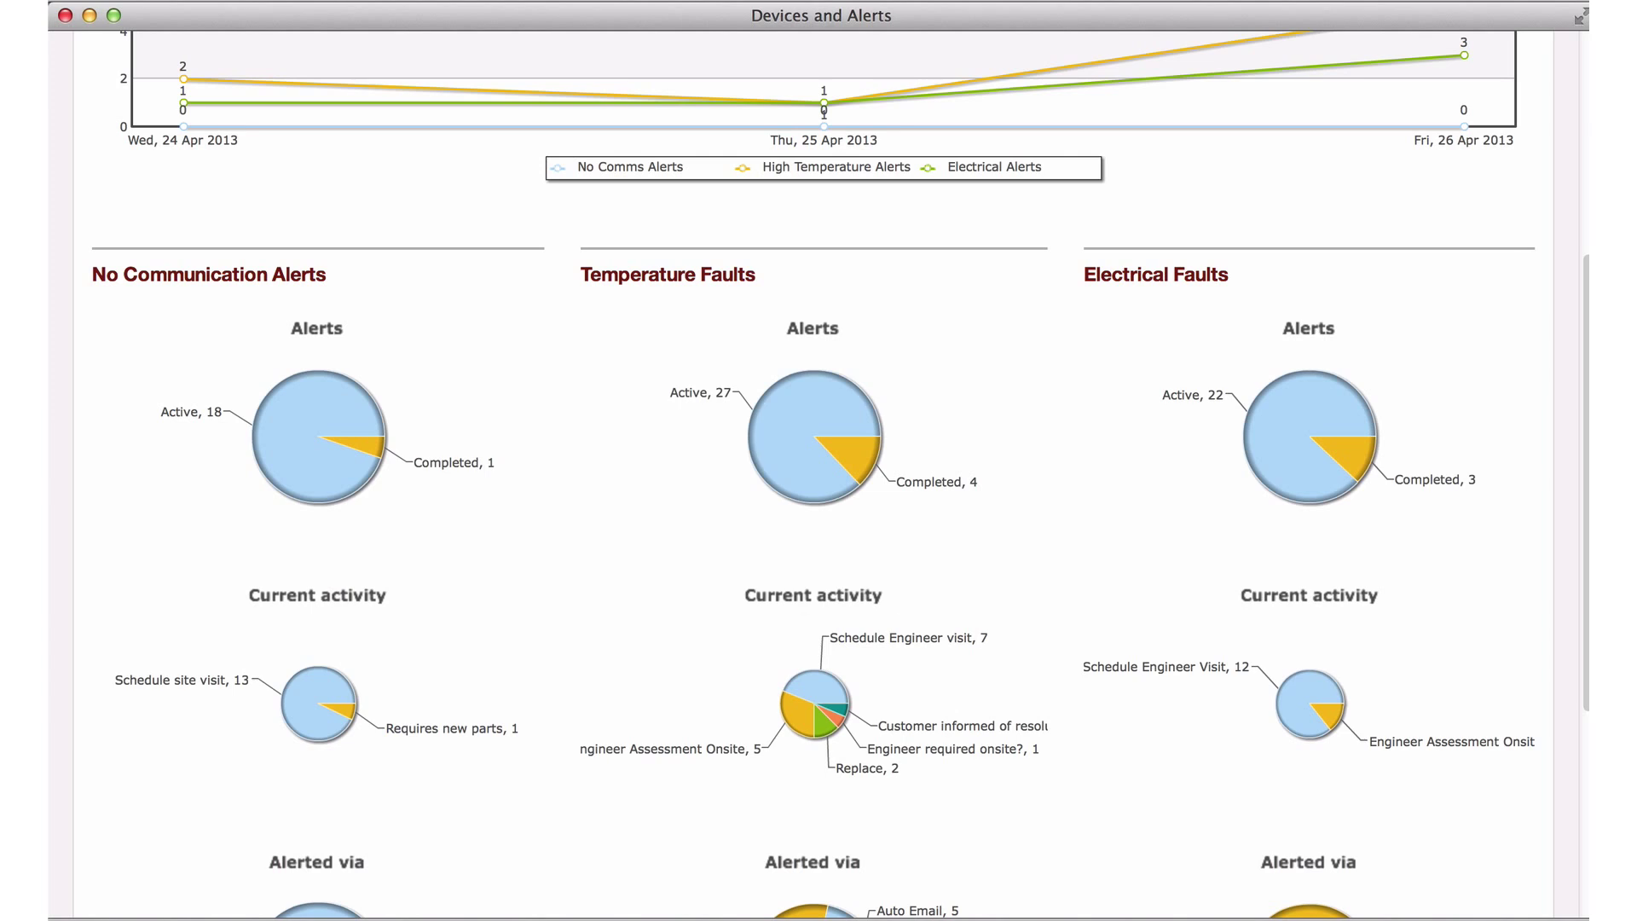
Examine the Current activity and Alerted via charts for each fault type, and open the activity log
scroll(815, 682, "down", 6)
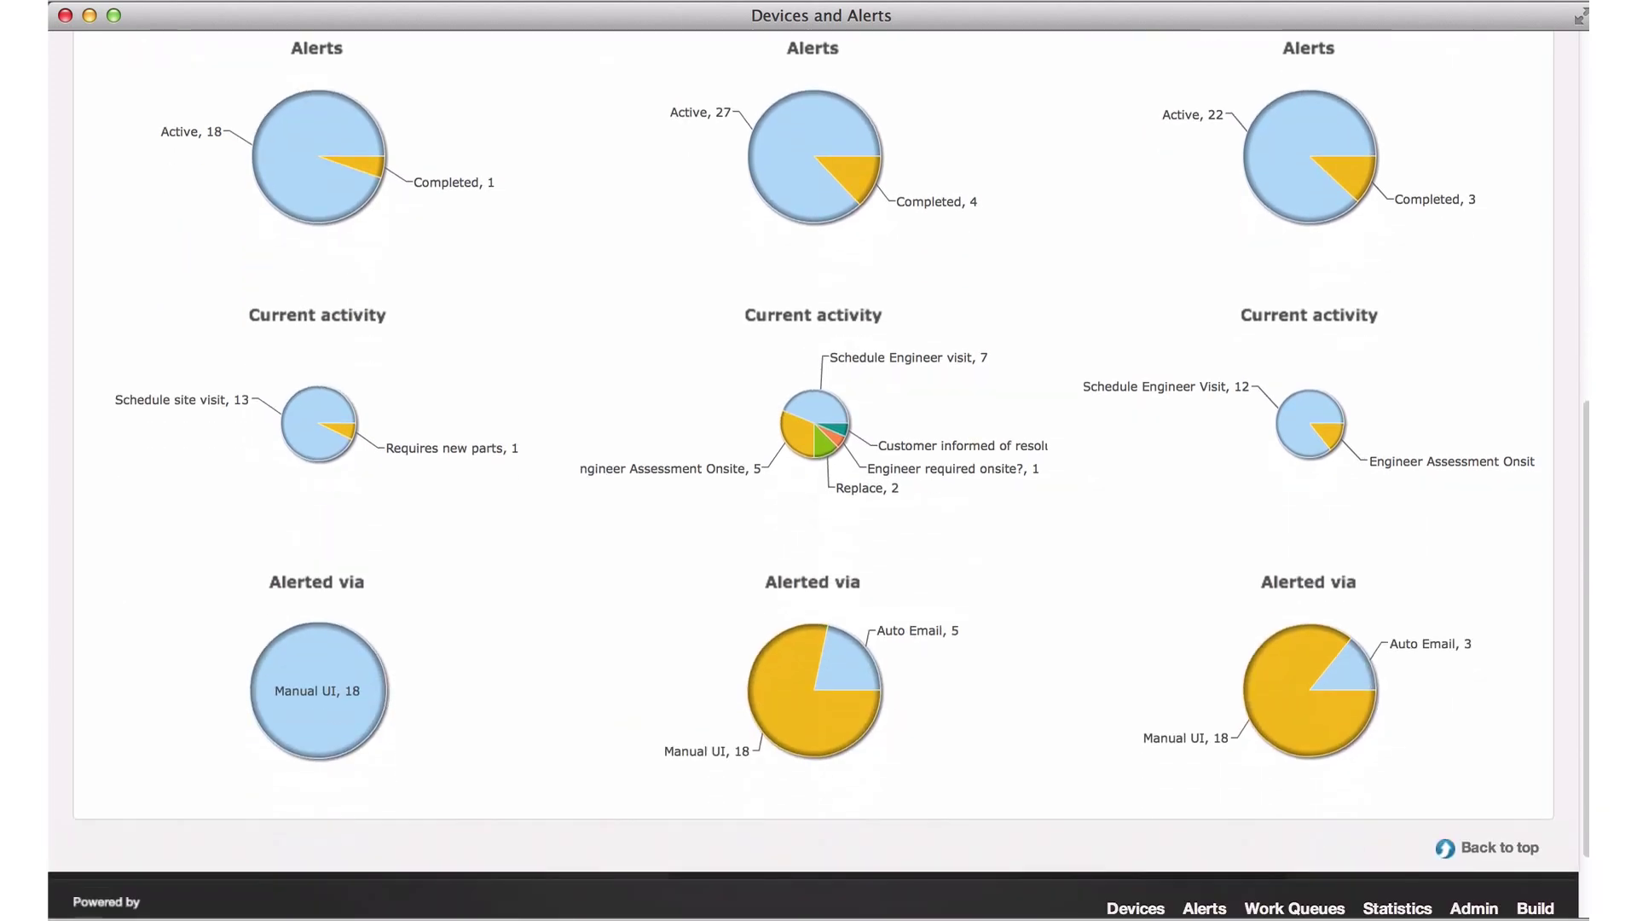
scroll(844, 614, "down", 1)
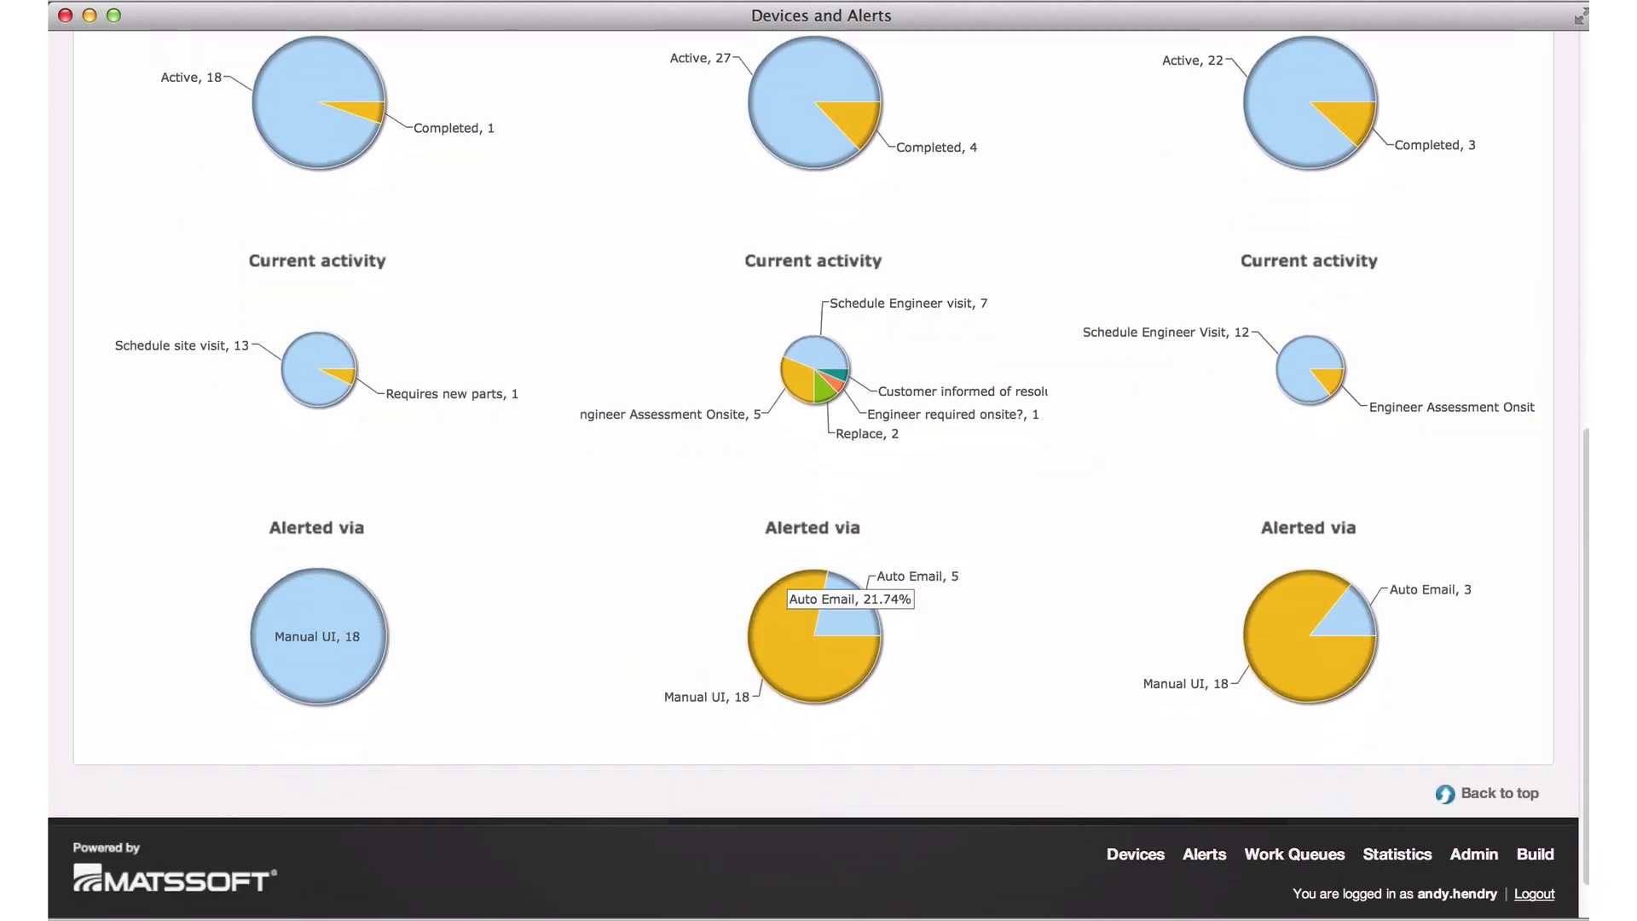
scroll(844, 597, "up", 10)
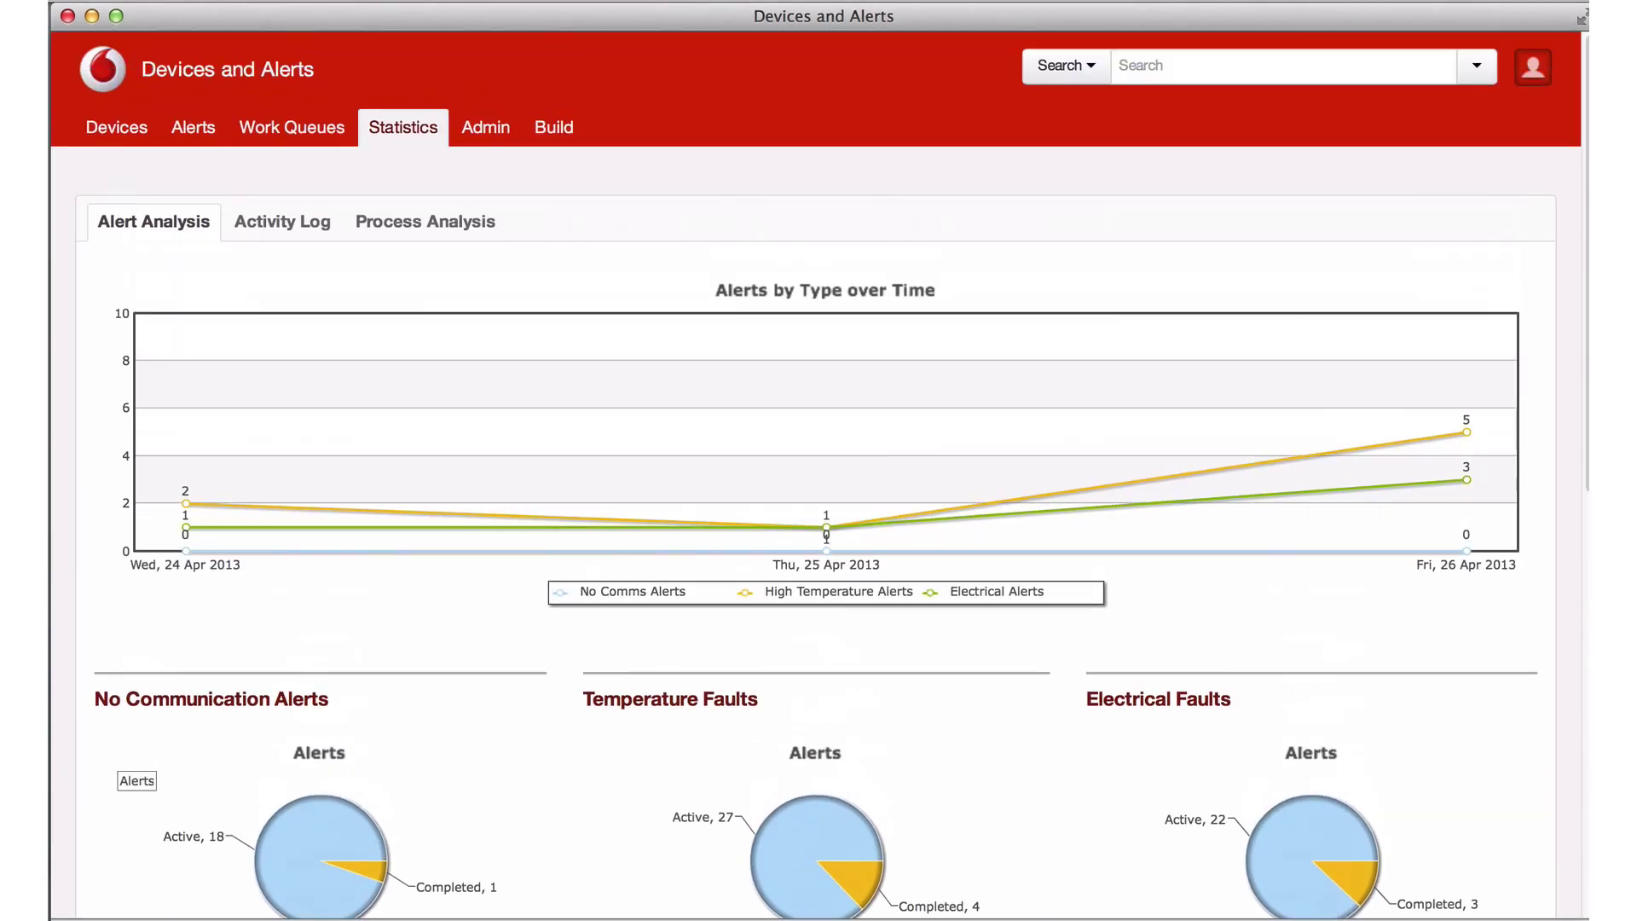
left_click(282, 221)
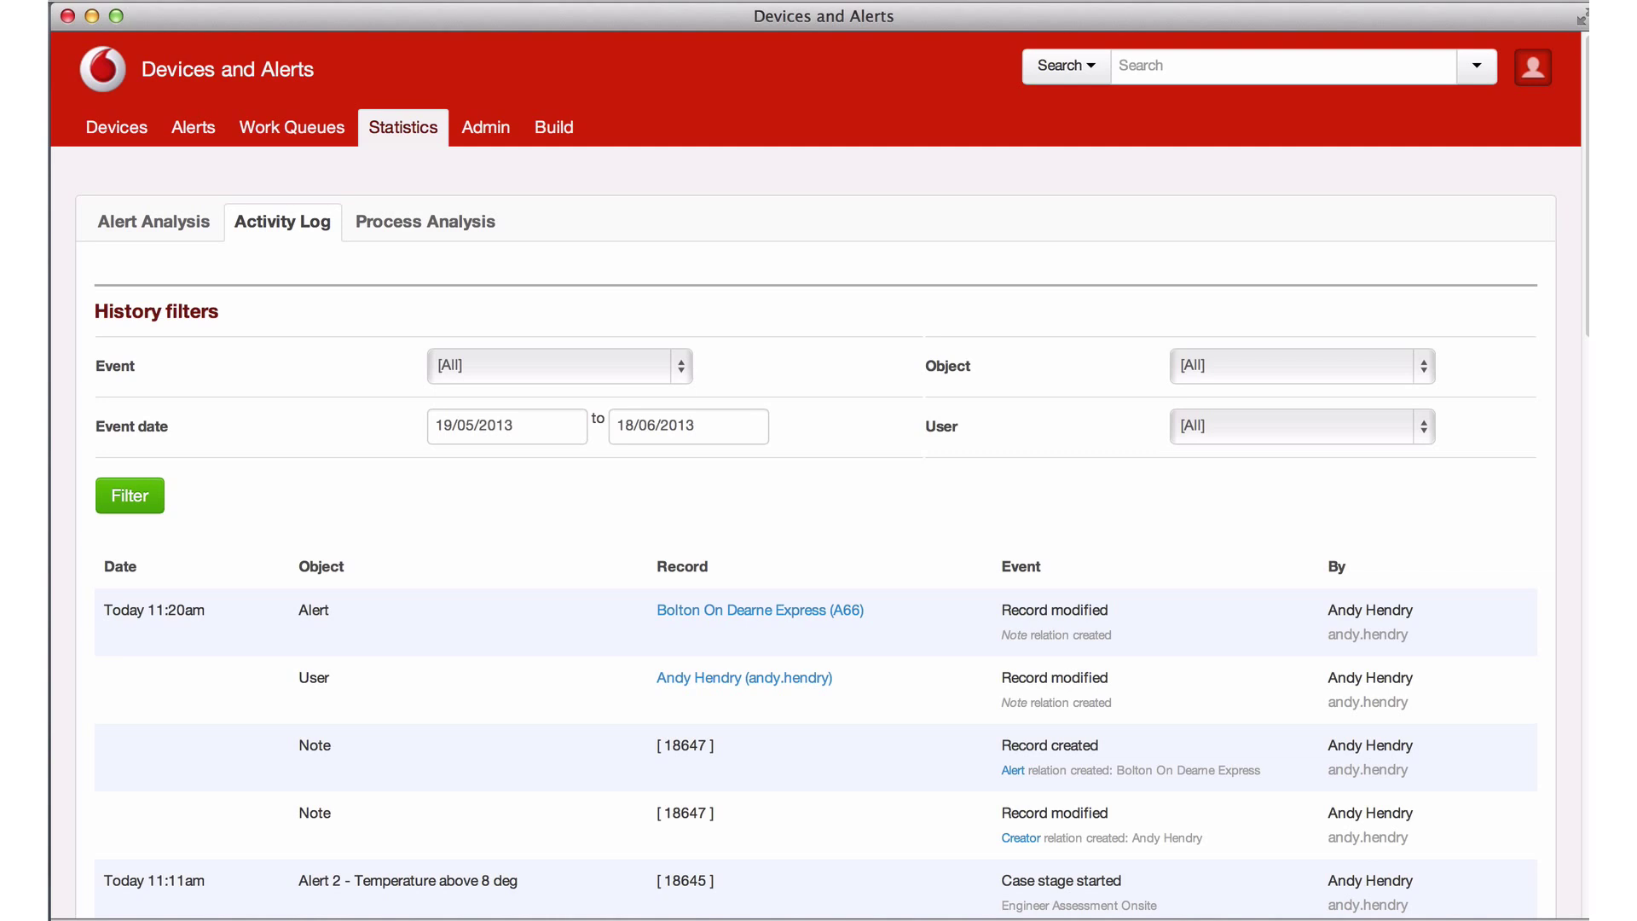
Open the process analysis flow diagram and view the completion and duration statistics of the Engineer required onsite? stage
left_click(435, 226)
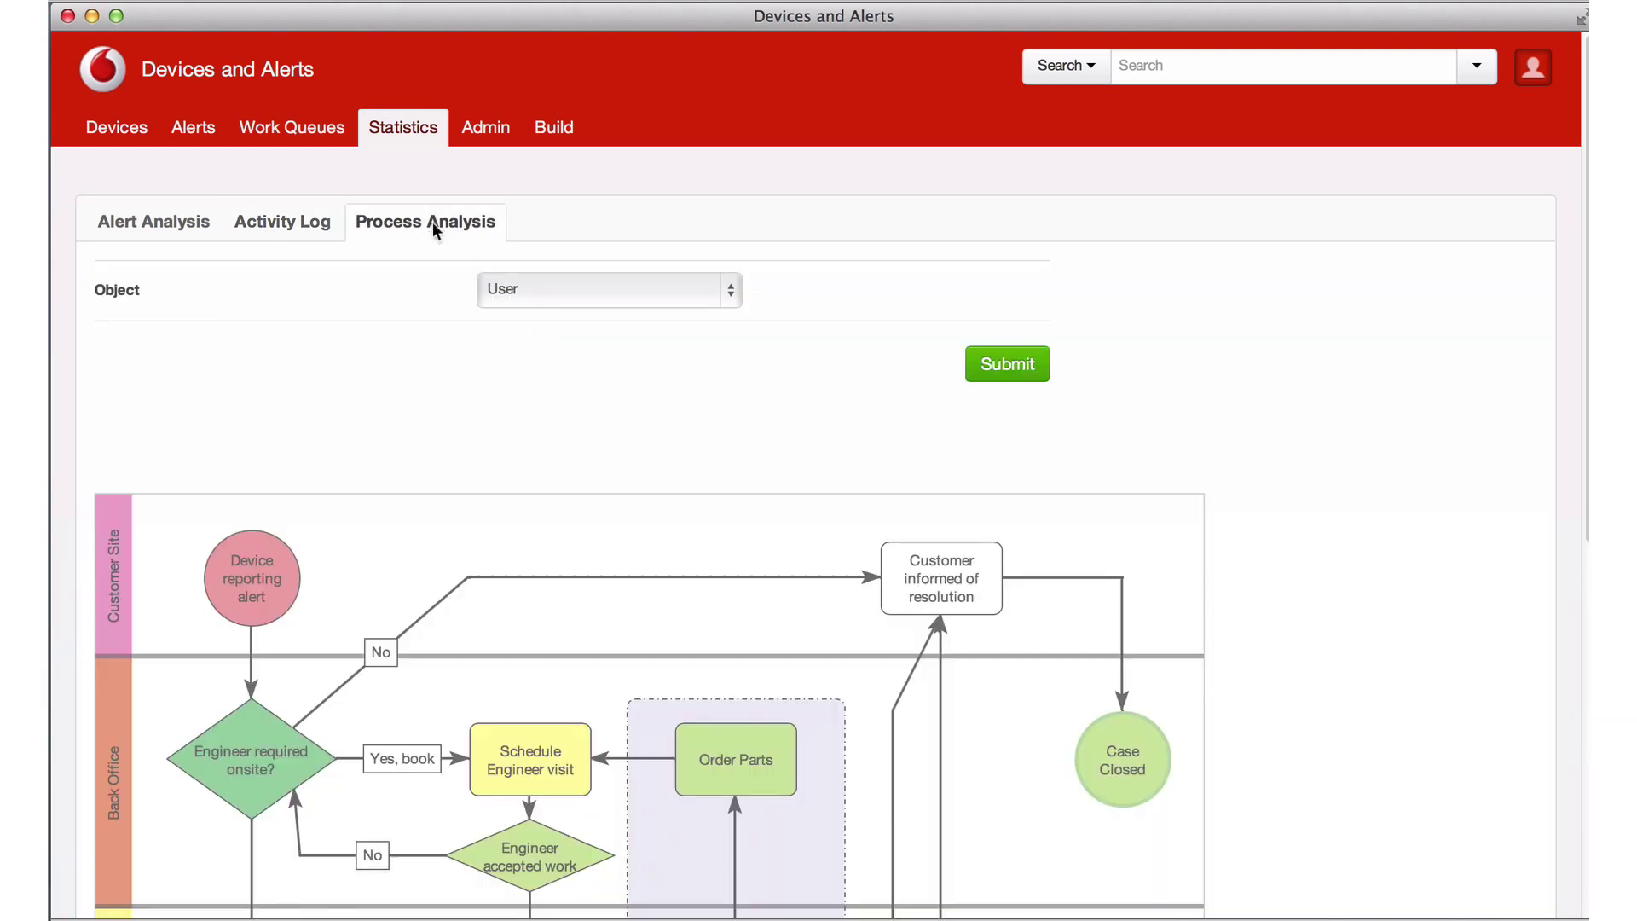
scroll(1244, 532, "down", 1)
scroll(1241, 525, "down", 6)
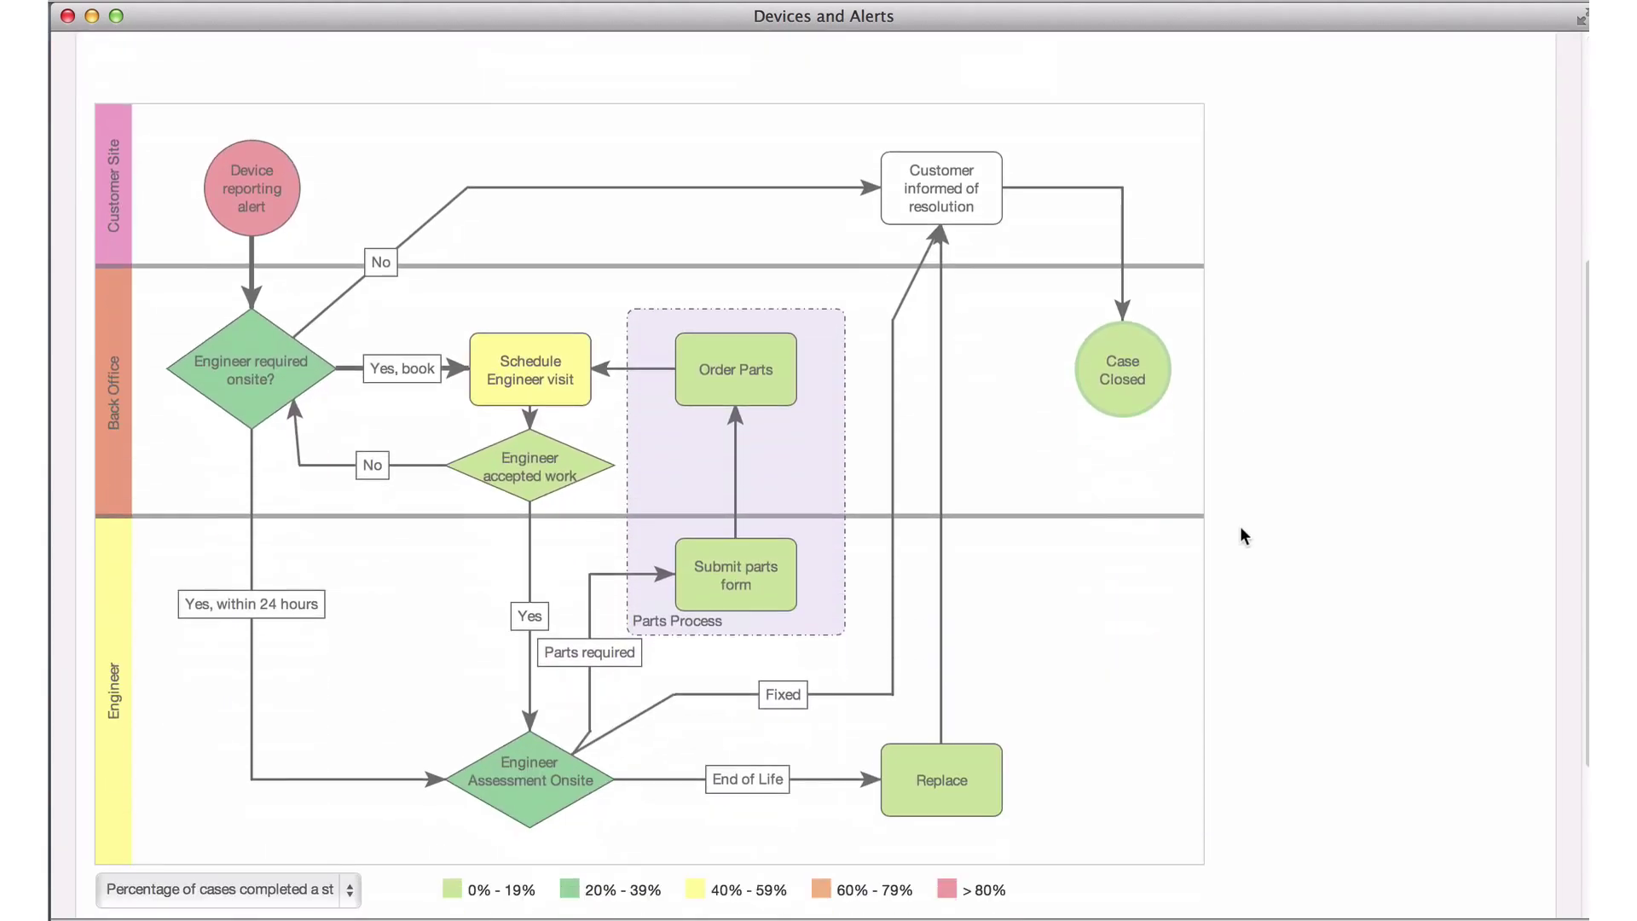
scroll(1242, 530, "down", 1)
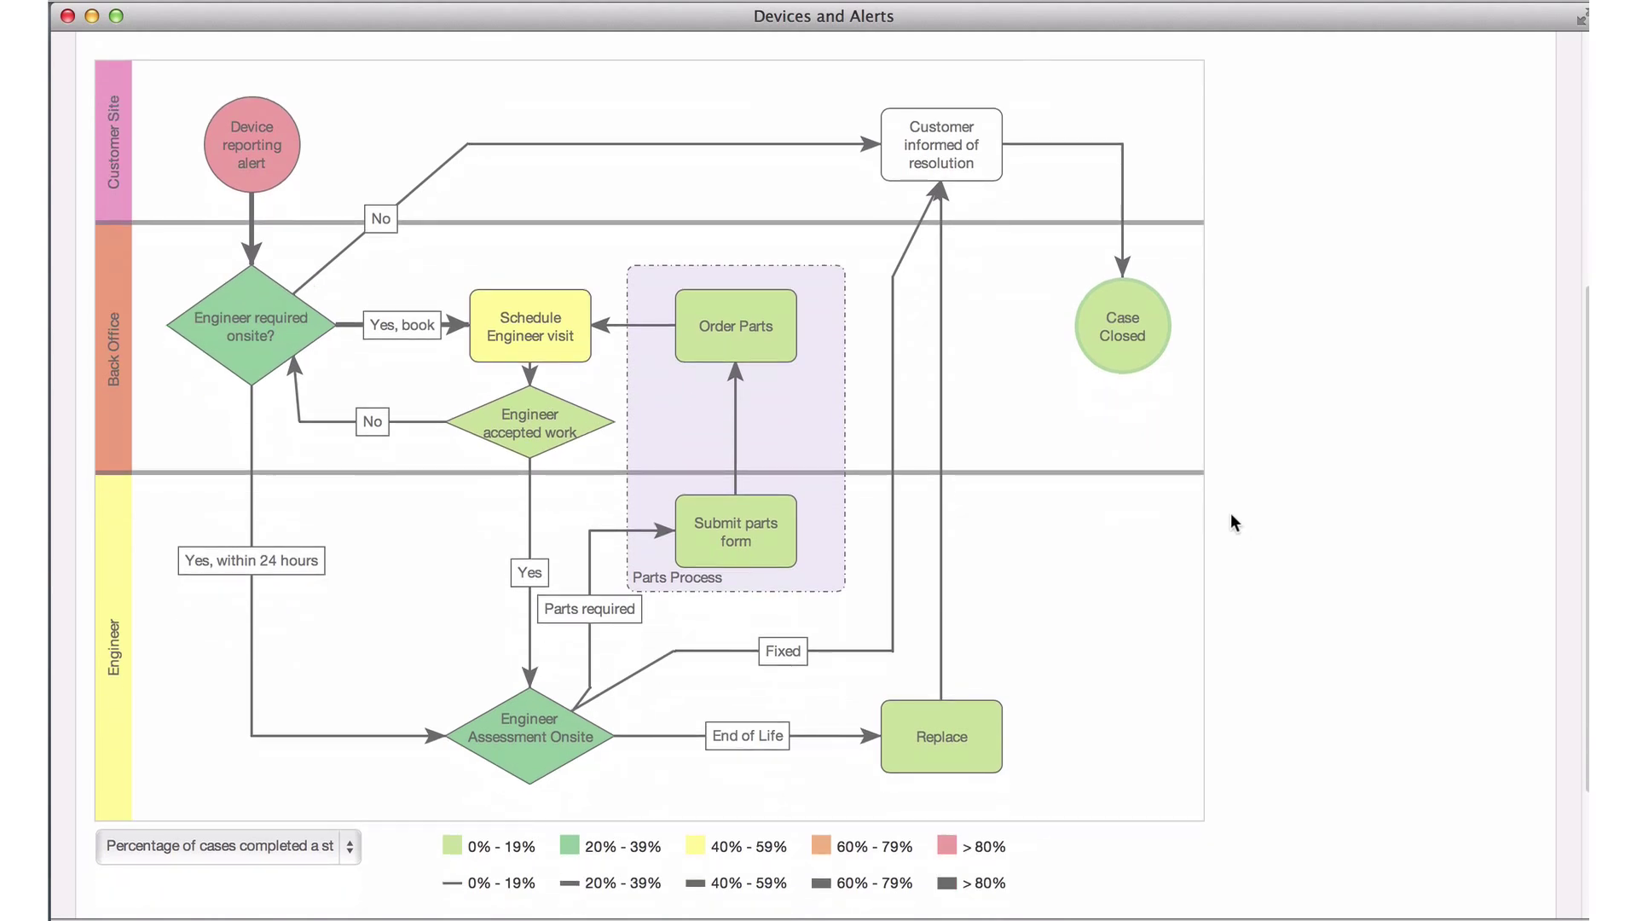
mouse_move(235, 307)
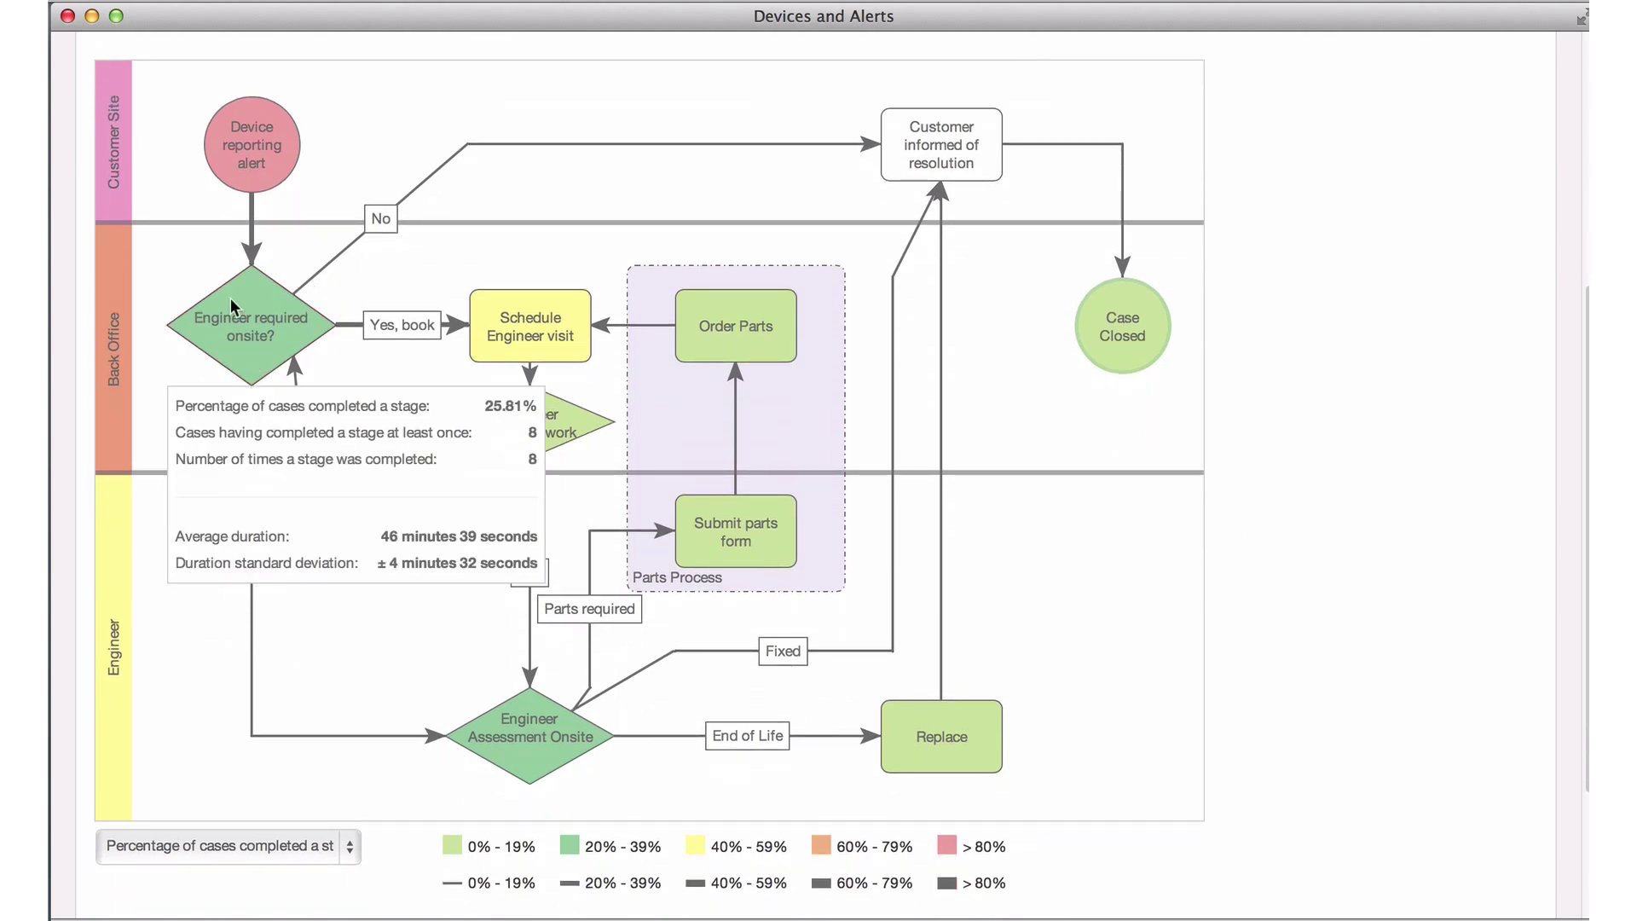